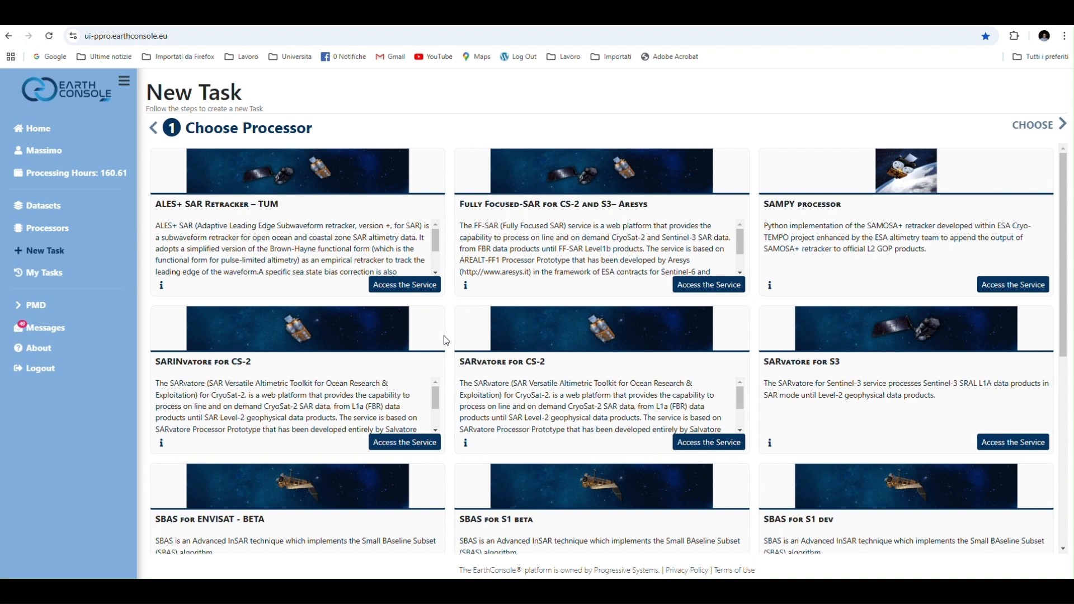
Choose the SBAS for S1 beta processor for the new task
{"action": "scroll", "coordinate": [446, 341], "scroll_direction": "down", "scroll_amount": 2}
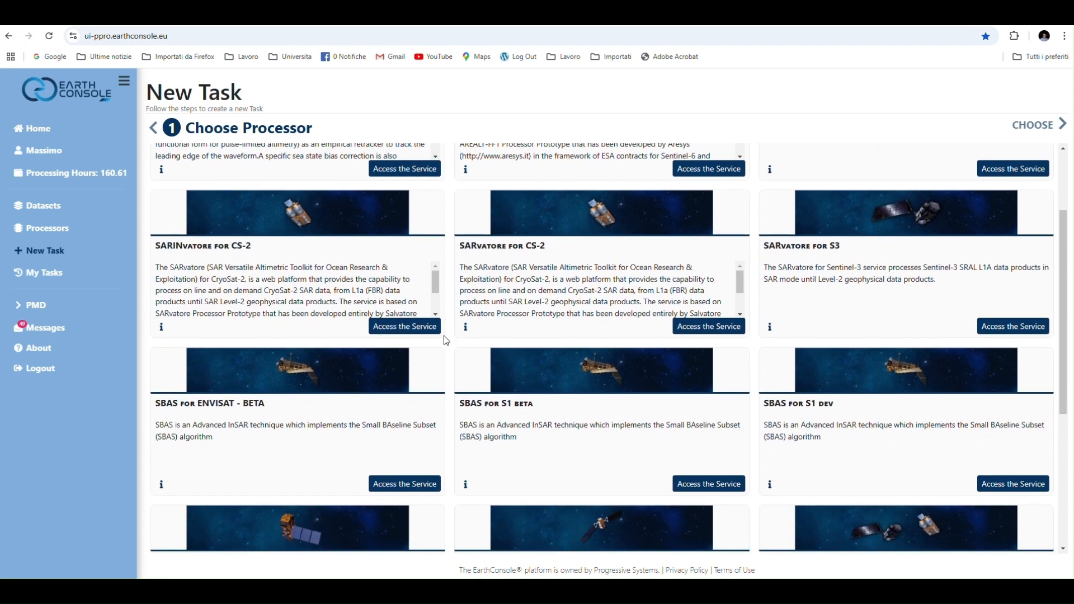
{"action": "scroll", "coordinate": [446, 341], "scroll_direction": "down", "scroll_amount": 1}
{"action": "scroll", "coordinate": [446, 341], "scroll_direction": "down", "scroll_amount": 2}
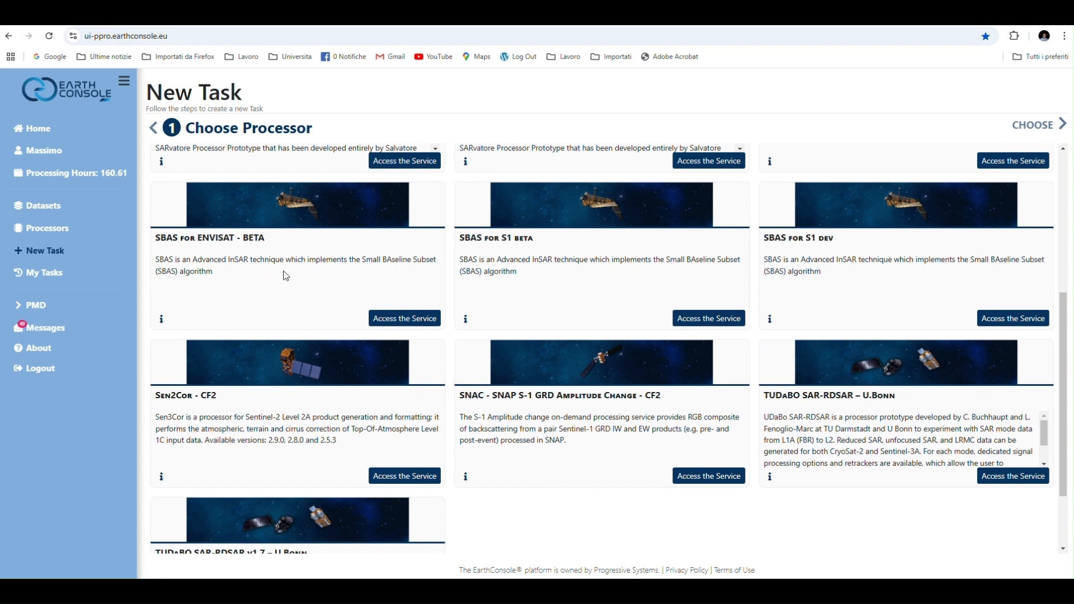
{"action": "left_click", "coordinate": [706, 321]}
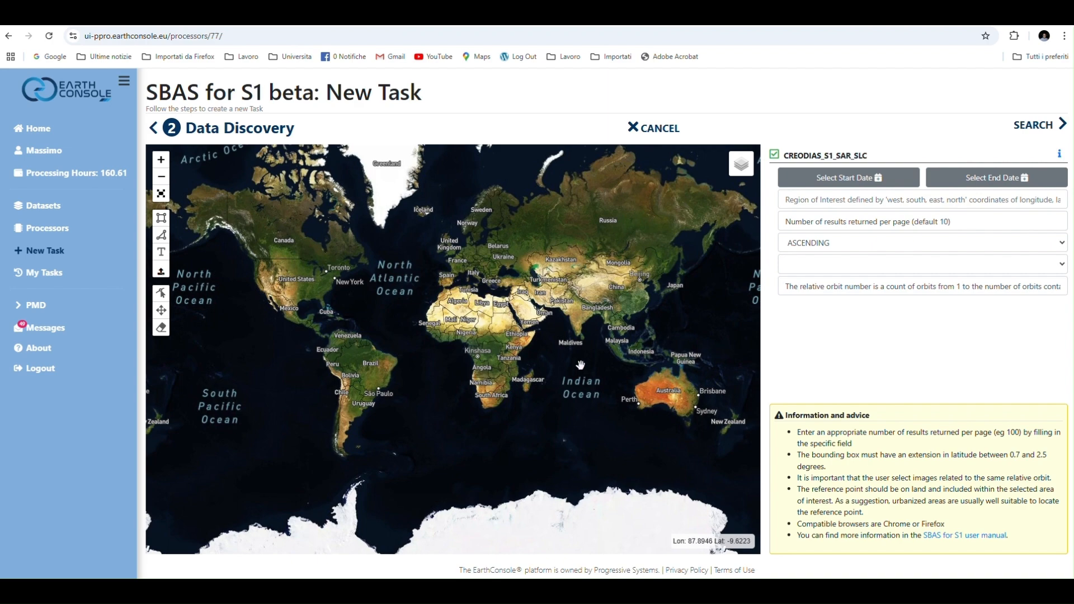
Draw a rectangular region of interest from Latina to Naples on Italy's Tyrrhenian coast, with bounds about 12.739, 40.562, 14.705, 41.688
{"action": "scroll", "coordinate": [477, 294], "scroll_direction": "up", "scroll_amount": 1}
{"action": "scroll", "coordinate": [477, 294], "scroll_direction": "up", "scroll_amount": 2}
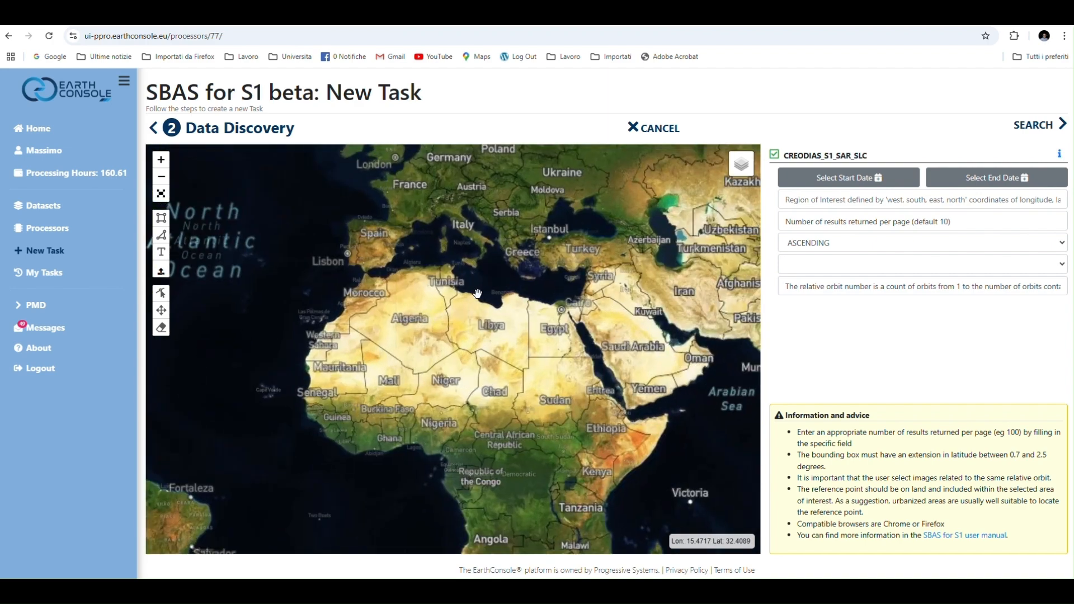
{"action": "left_click_drag", "start_coordinate": [471, 282], "coordinate": [520, 372]}
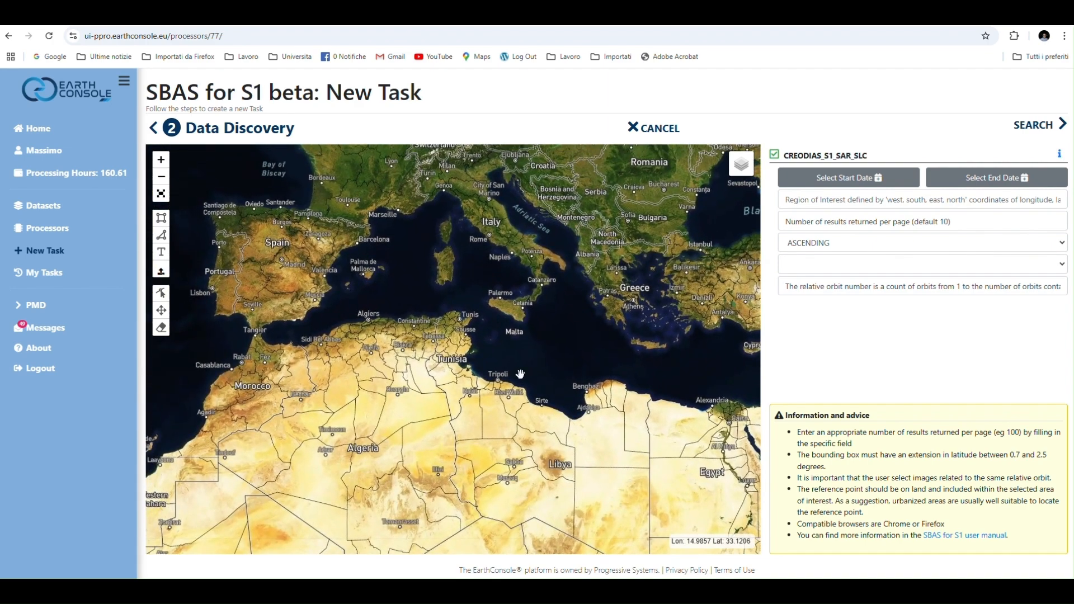
{"action": "left_click_drag", "start_coordinate": [442, 250], "coordinate": [495, 347]}
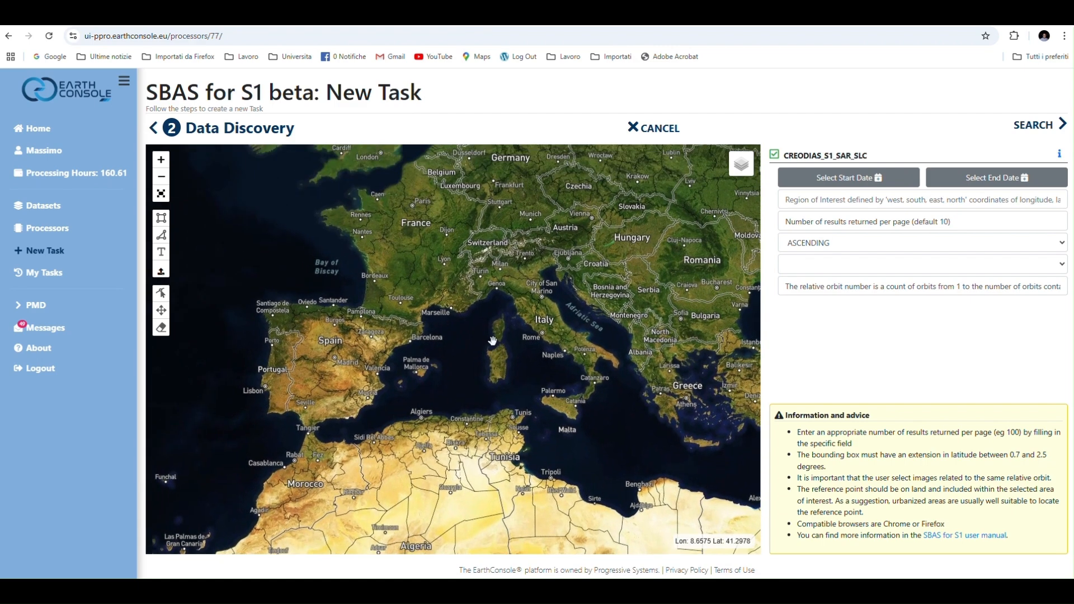
{"action": "scroll", "coordinate": [544, 342], "scroll_direction": "up", "scroll_amount": 1}
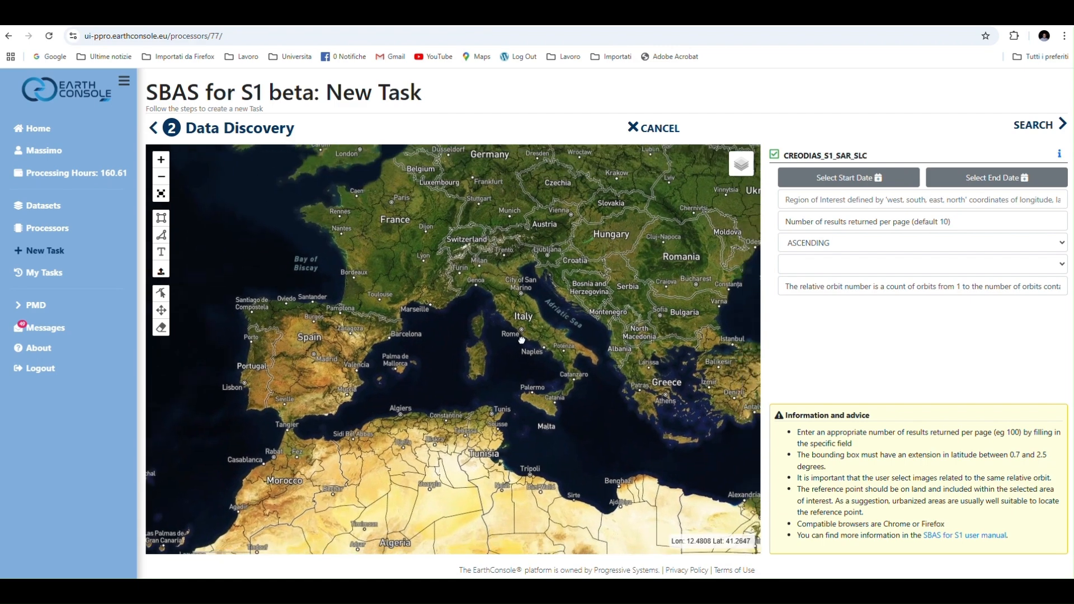
{"action": "scroll", "coordinate": [495, 333], "scroll_direction": "up", "scroll_amount": 1}
{"action": "scroll", "coordinate": [495, 333], "scroll_direction": "up", "scroll_amount": 1}
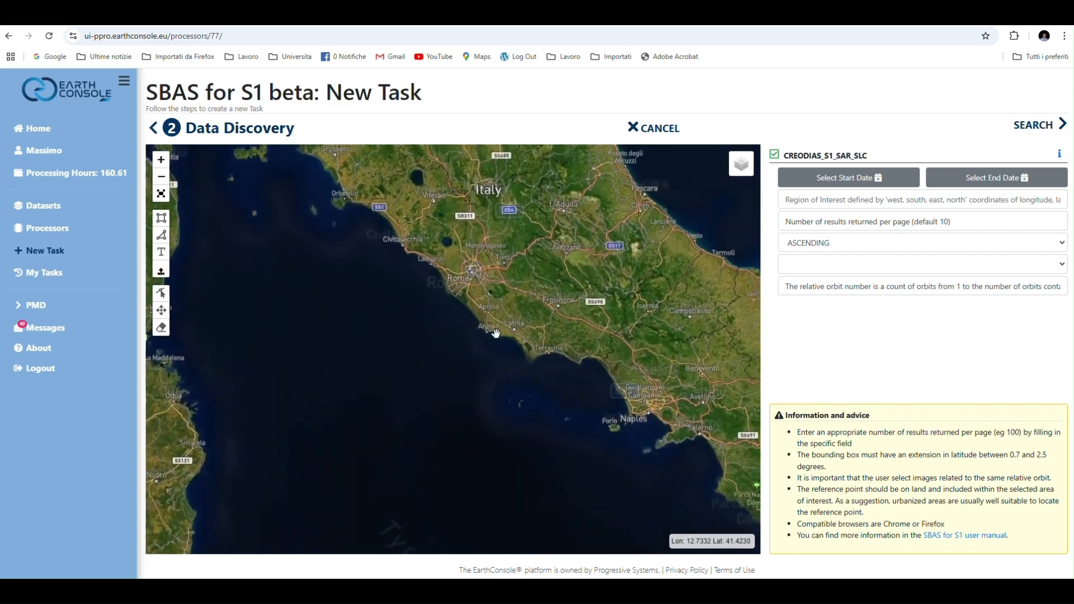
{"action": "left_click_drag", "start_coordinate": [497, 333], "coordinate": [430, 270]}
{"action": "left_click_drag", "start_coordinate": [498, 301], "coordinate": [462, 263]}
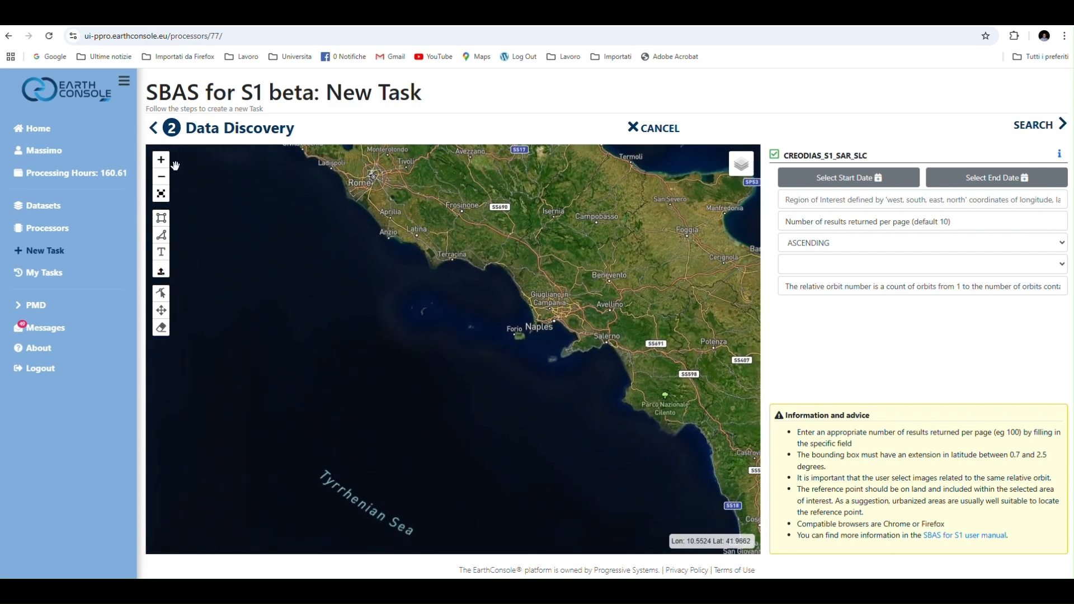
{"action": "left_click", "coordinate": [161, 218]}
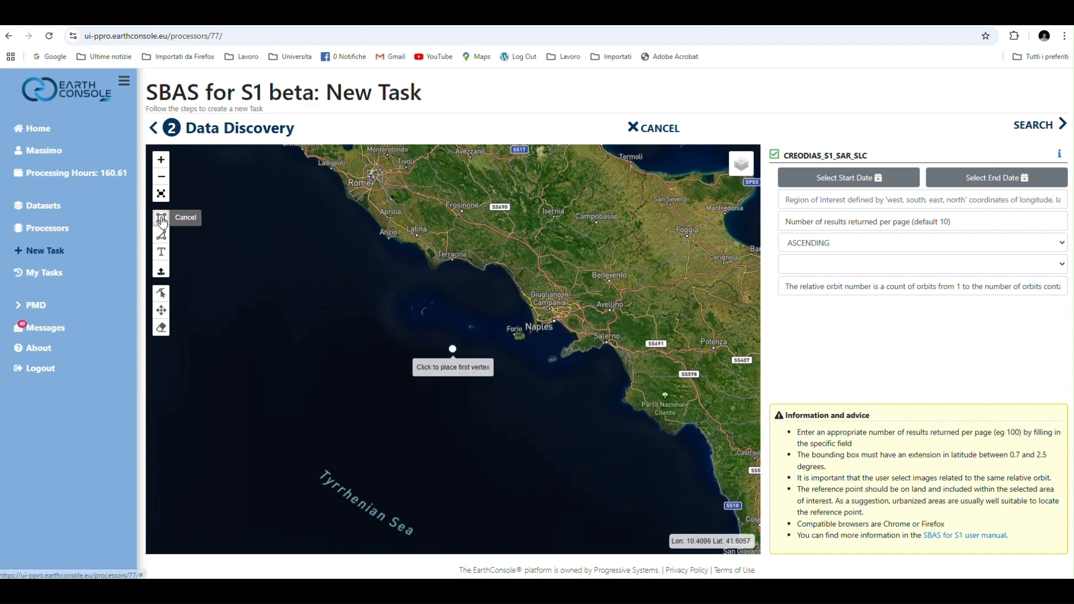
{"action": "left_click_drag", "start_coordinate": [400, 209], "coordinate": [604, 361]}
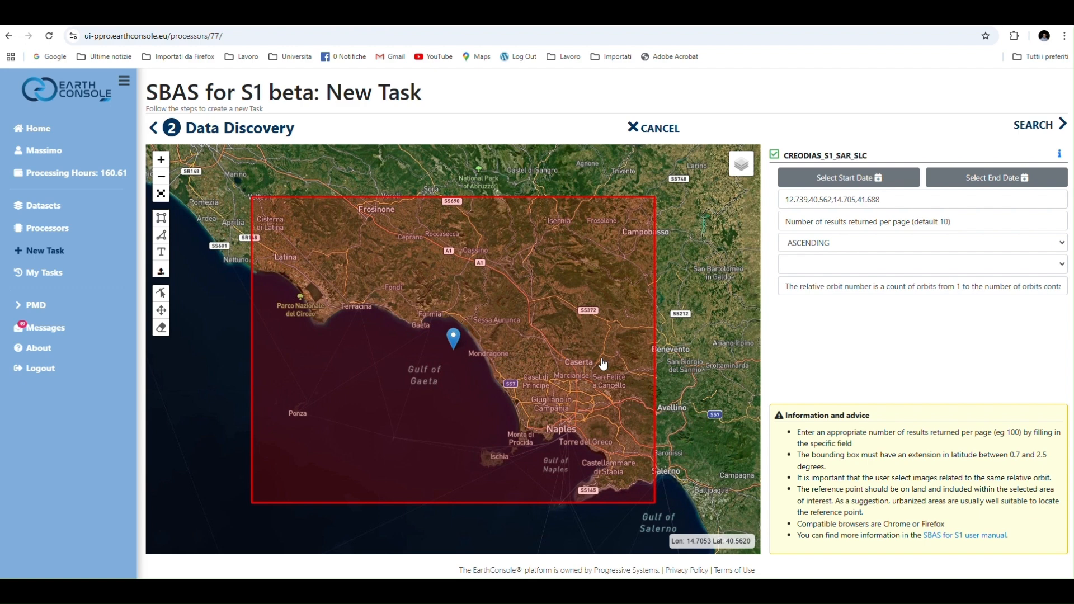
Set the search period with start date 2018-01-01 and end date 2025-01-01
{"action": "left_click", "coordinate": [850, 186]}
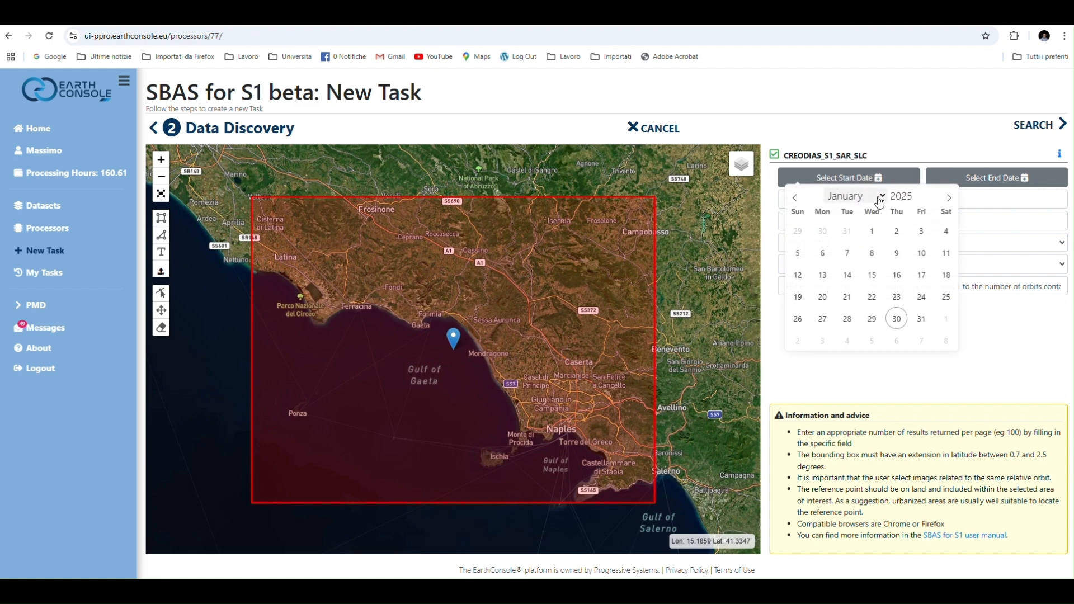
{"action": "left_click", "coordinate": [916, 200]}
{"action": "left_click", "coordinate": [917, 200]}
{"action": "left_click", "coordinate": [916, 199]}
{"action": "left_click", "coordinate": [917, 200]}
{"action": "left_click", "coordinate": [917, 199]}
{"action": "left_click", "coordinate": [916, 200]}
{"action": "left_click", "coordinate": [917, 199]}
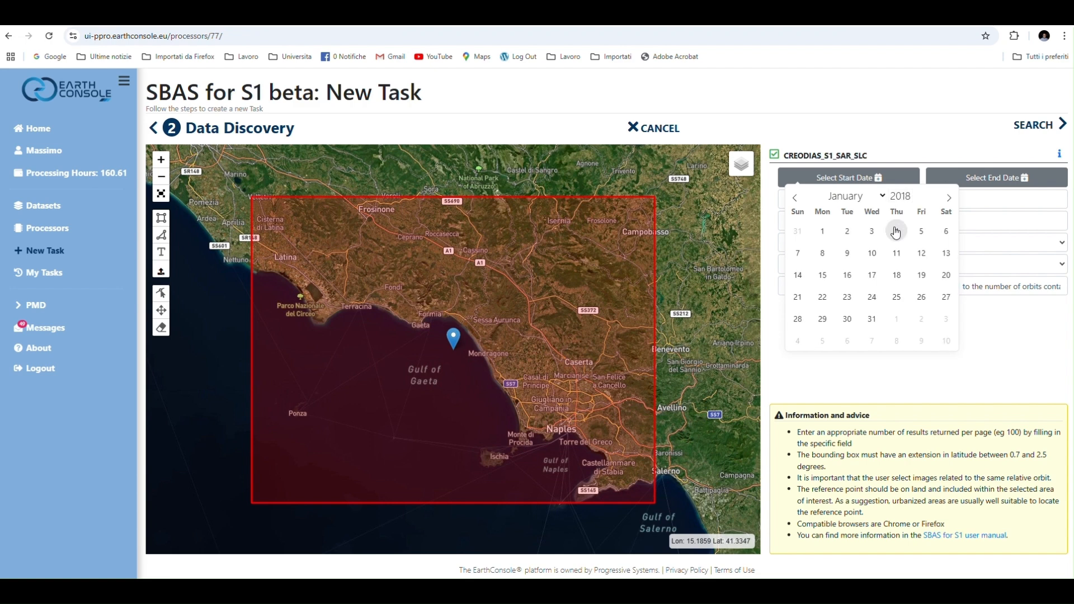
{"action": "left_click", "coordinate": [824, 232]}
{"action": "left_click", "coordinate": [994, 180]}
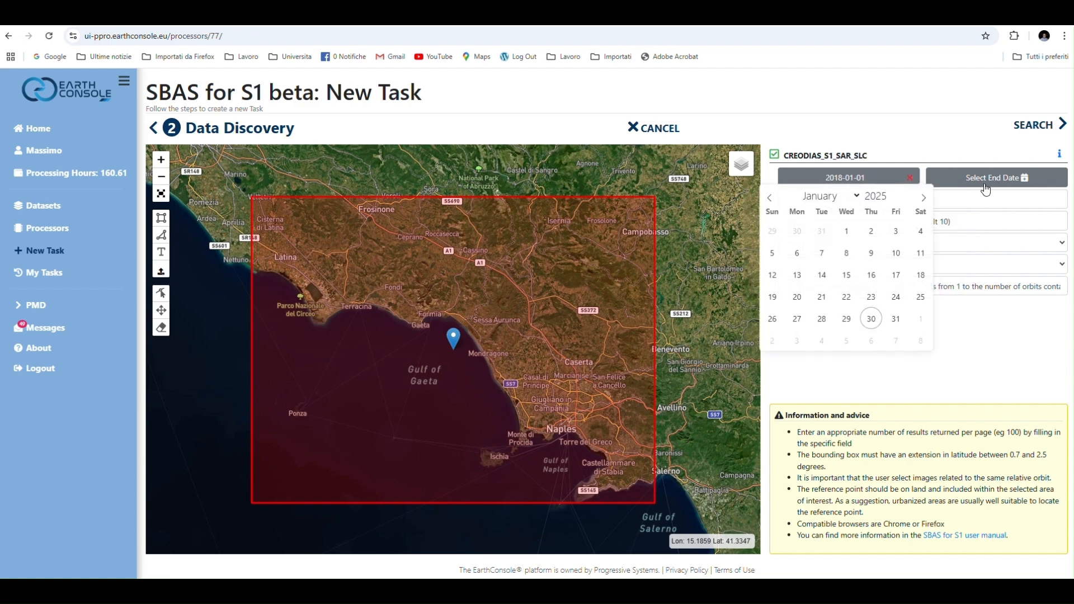
{"action": "left_click", "coordinate": [847, 232]}
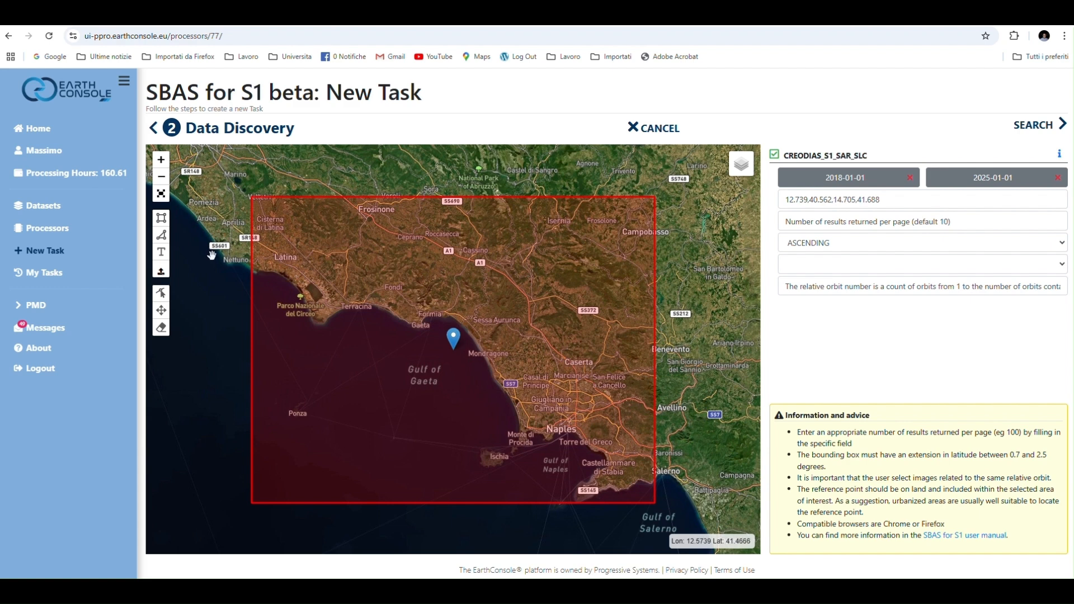
Move the reference point marker from the sea onto the urban area of Naples and finish the map edit
{"action": "left_click", "coordinate": [163, 295]}
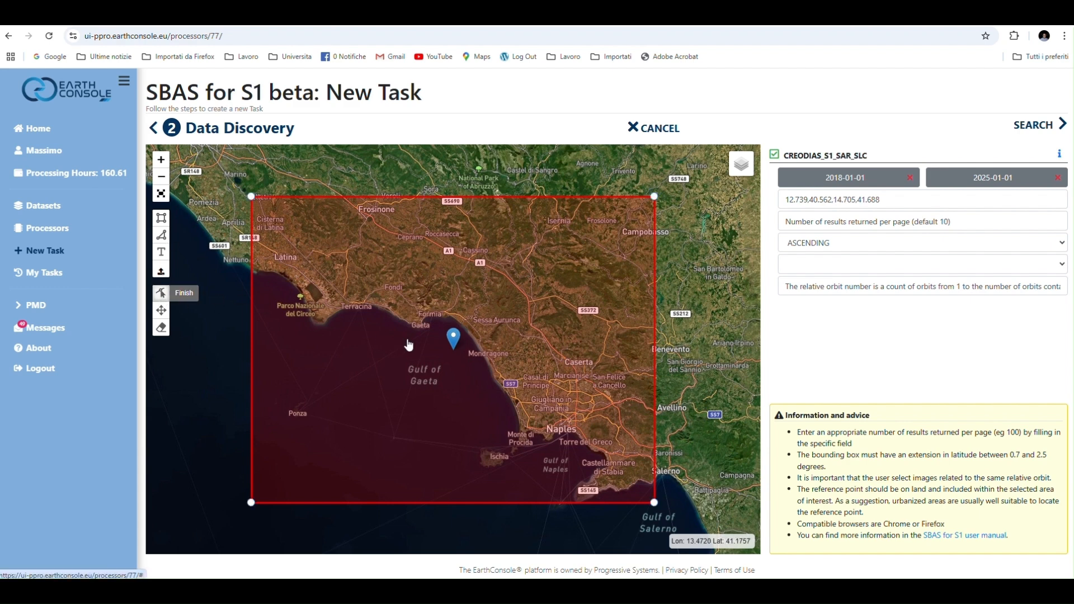
{"action": "mouse_move", "coordinate": [457, 335]}
{"action": "left_mouse_down"}
{"action": "mouse_move", "coordinate": [520, 363]}
{"action": "mouse_move", "coordinate": [569, 412]}
{"action": "left_mouse_up"}
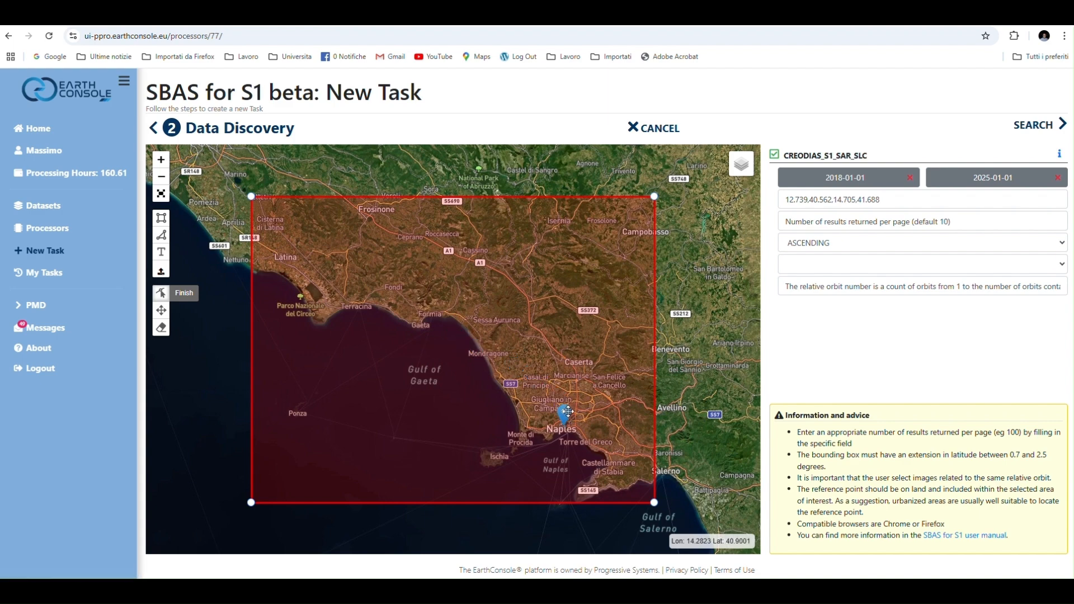
{"action": "scroll", "coordinate": [575, 415], "scroll_direction": "up", "scroll_amount": 1}
{"action": "scroll", "coordinate": [577, 415], "scroll_direction": "up", "scroll_amount": 1}
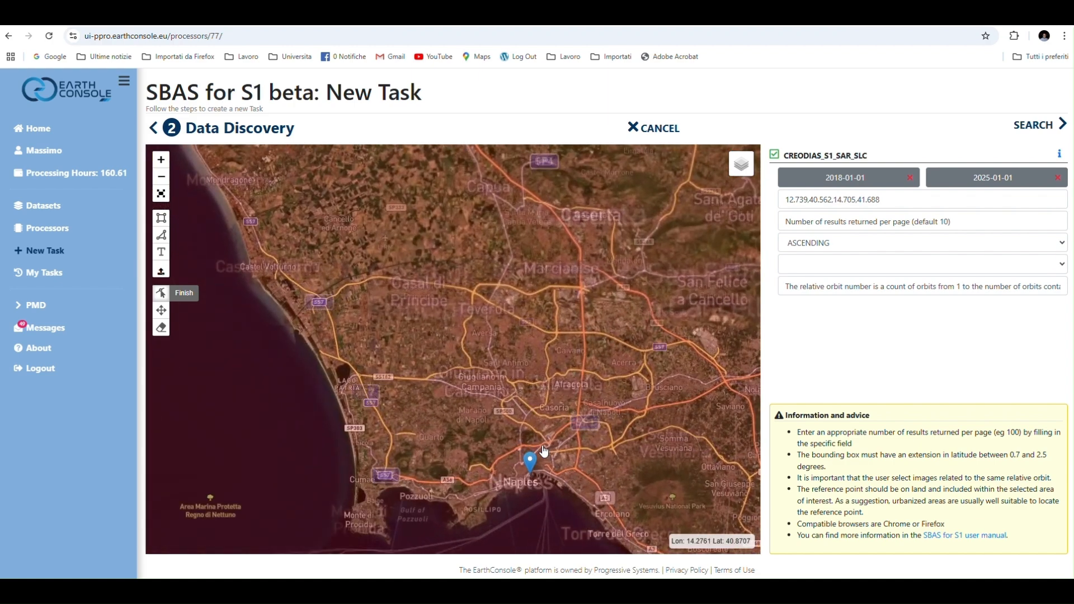
{"action": "left_click", "coordinate": [536, 453]}
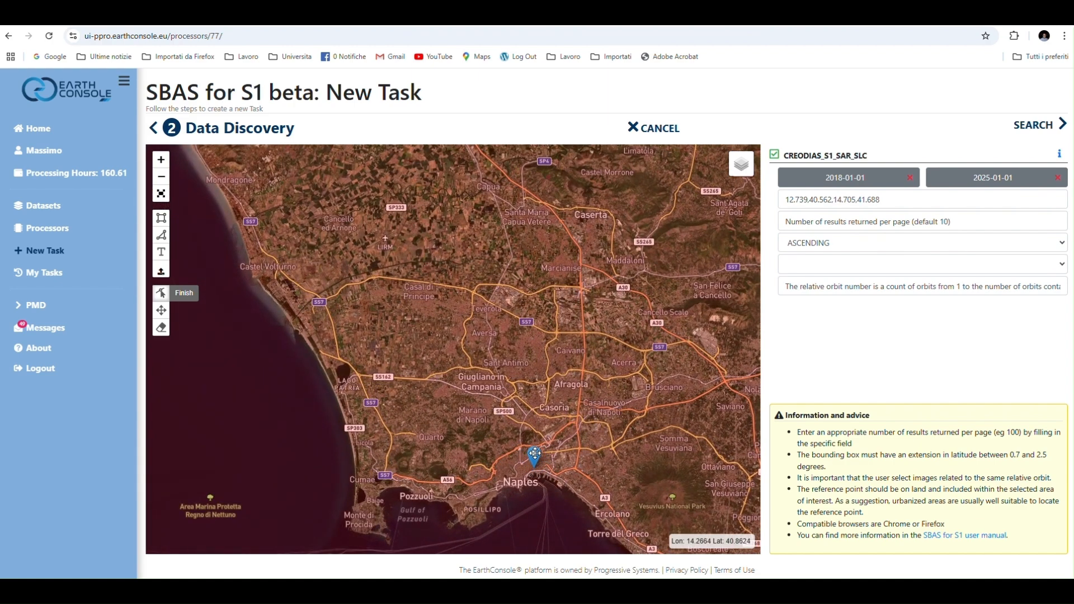
{"action": "left_click", "coordinate": [192, 300]}
Search for matching products and select a footprint covering the Naples area on the map to identify its relative orbit
{"action": "left_click", "coordinate": [1032, 127]}
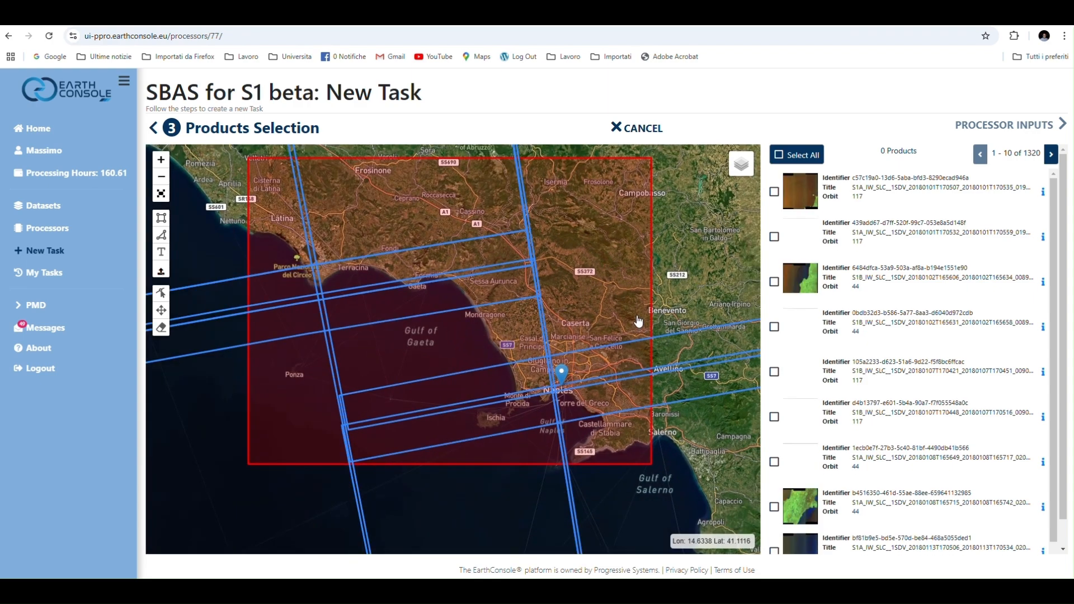
{"action": "scroll", "coordinate": [639, 320], "scroll_direction": "down", "scroll_amount": 1}
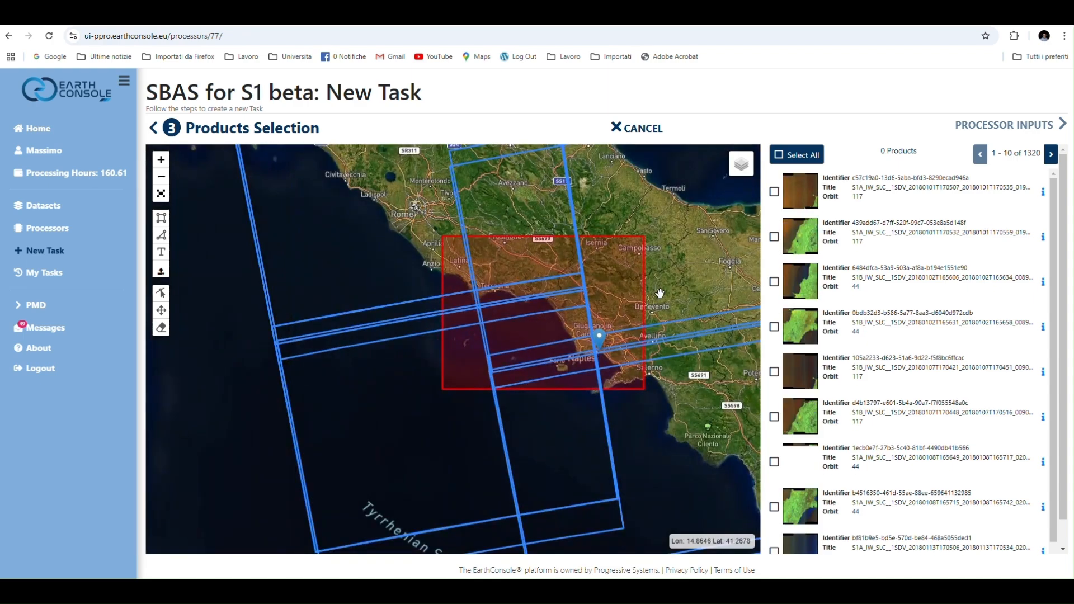
{"action": "mouse_move", "coordinate": [675, 256]}
{"action": "left_mouse_down"}
{"action": "mouse_move", "coordinate": [582, 255]}
{"action": "mouse_move", "coordinate": [578, 269]}
{"action": "left_mouse_up"}
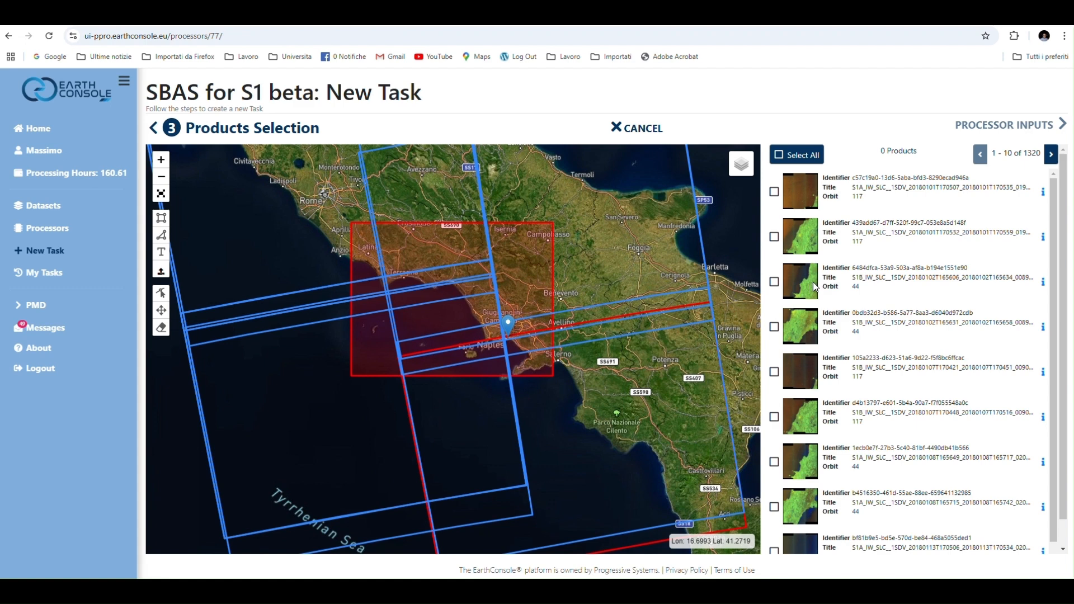
{"action": "left_click", "coordinate": [391, 295]}
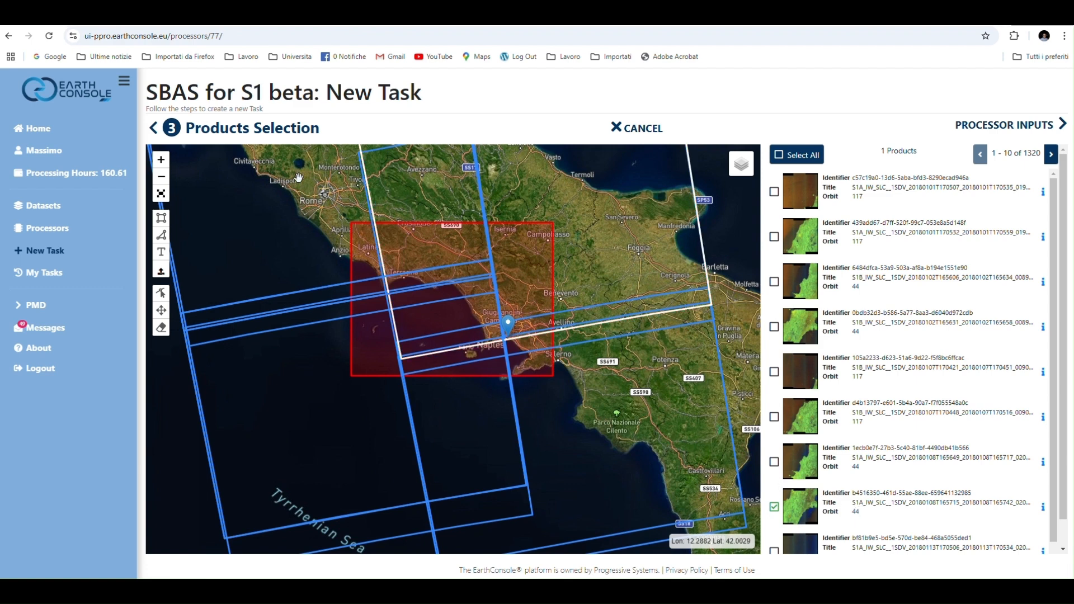
Return to data discovery, repeat the search with relative orbit number 44, and select all products on the results page
{"action": "left_click", "coordinate": [153, 130]}
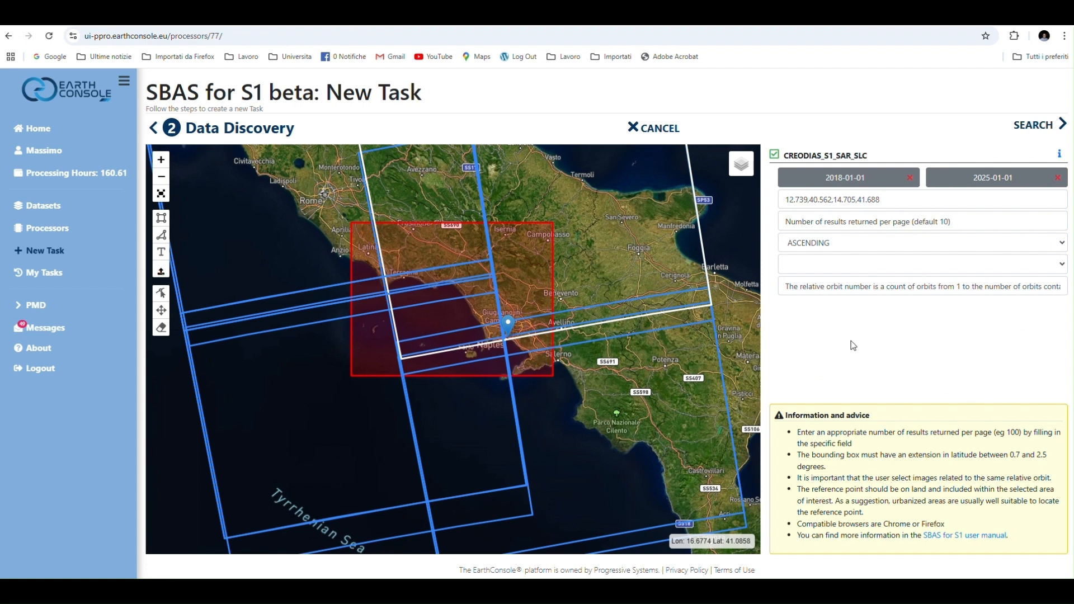
{"action": "left_click", "coordinate": [801, 289]}
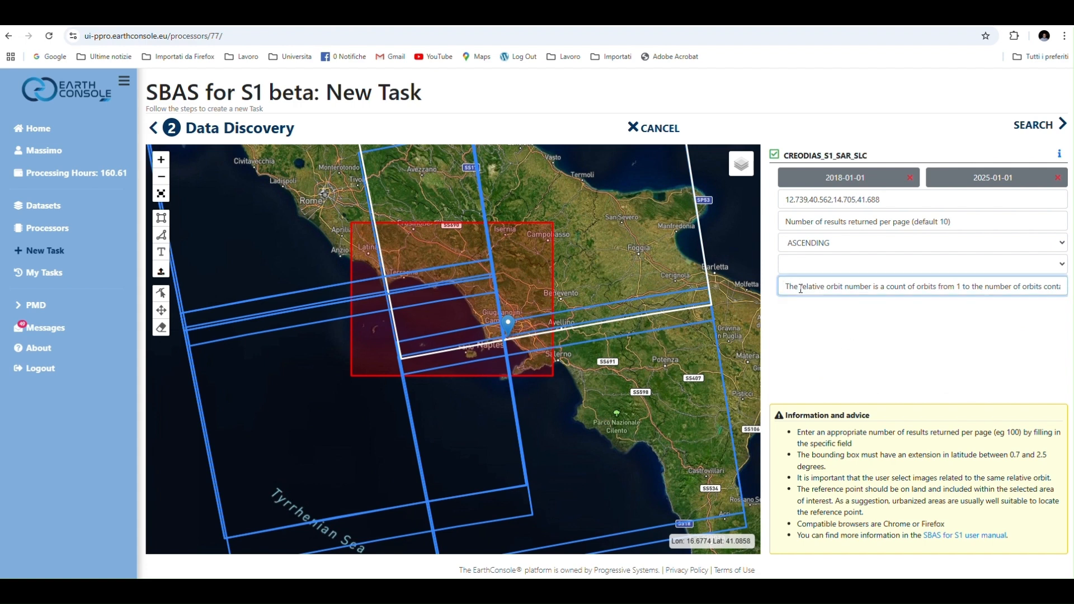
{"action": "type", "text": "44"}
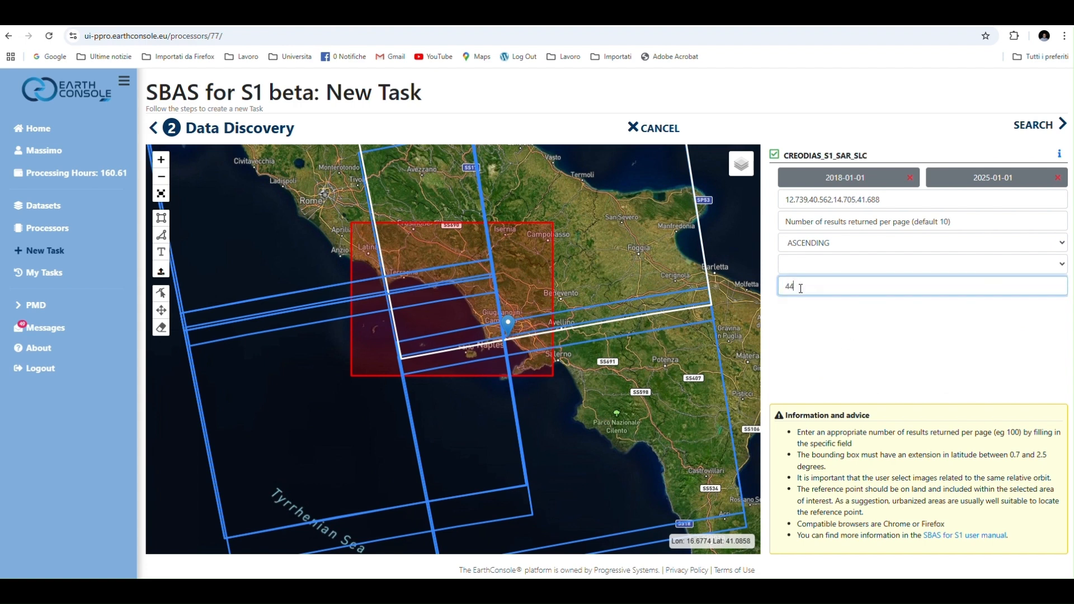
{"action": "left_click", "coordinate": [1038, 129]}
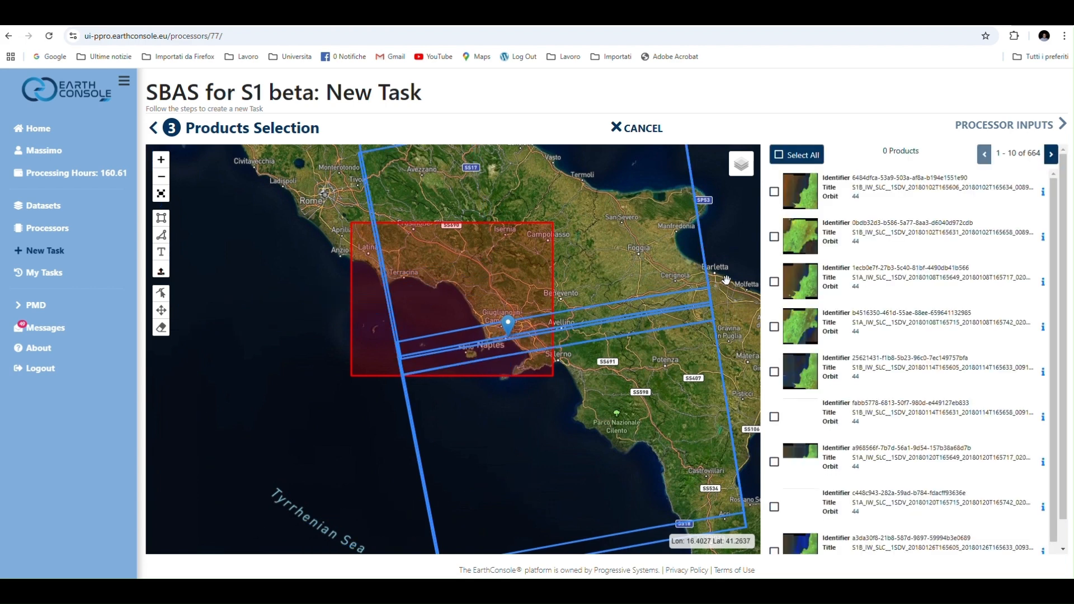
{"action": "left_click_drag", "start_coordinate": [740, 280], "coordinate": [683, 291]}
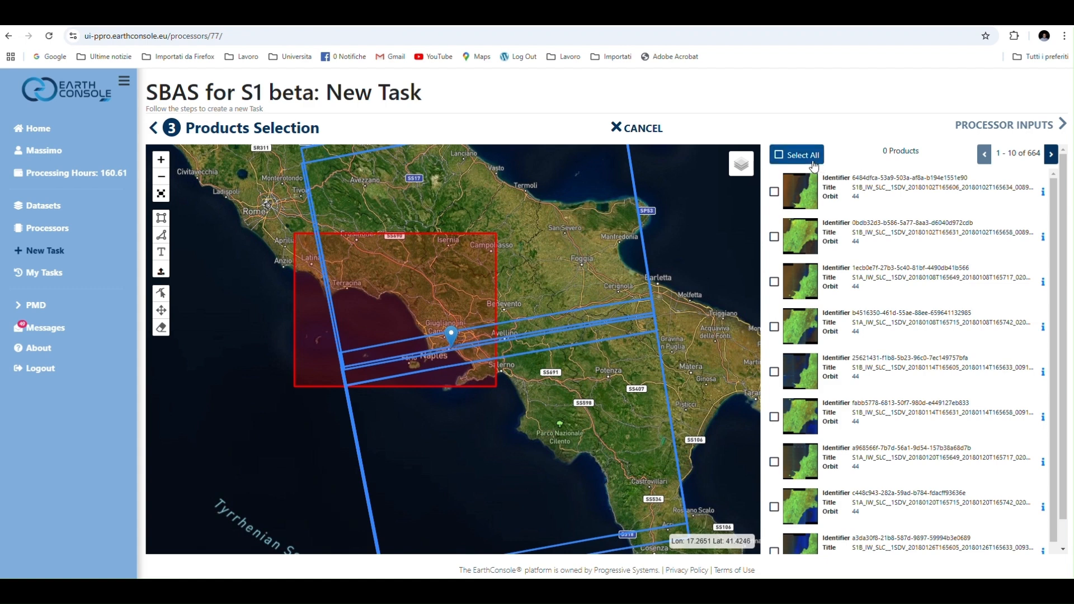
{"action": "left_click", "coordinate": [780, 159]}
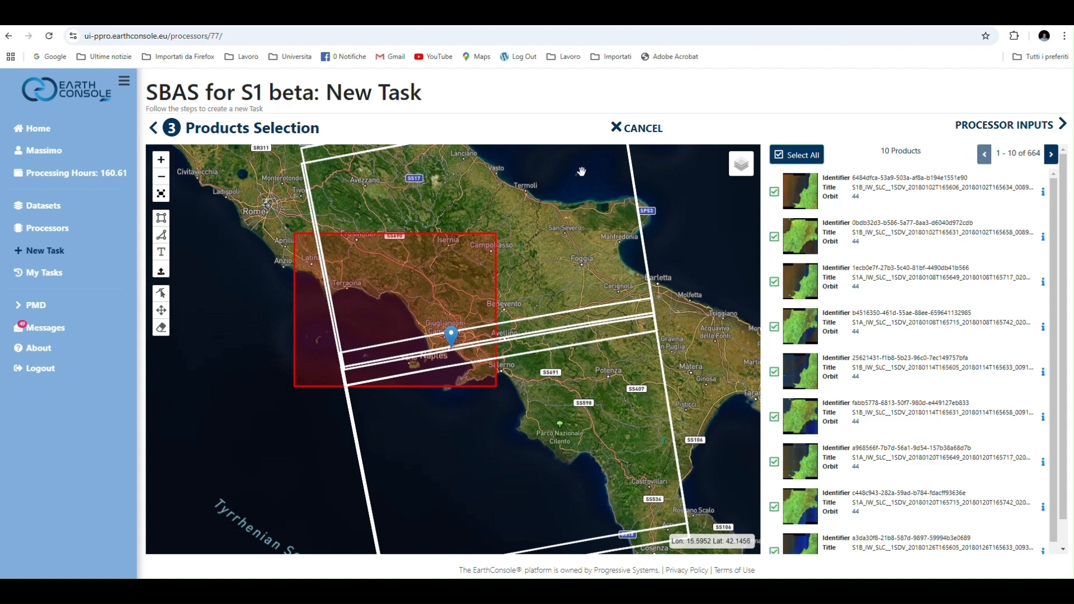
Return to data discovery, set the number of results per page to 100, and run the search again
{"action": "left_click", "coordinate": [154, 128]}
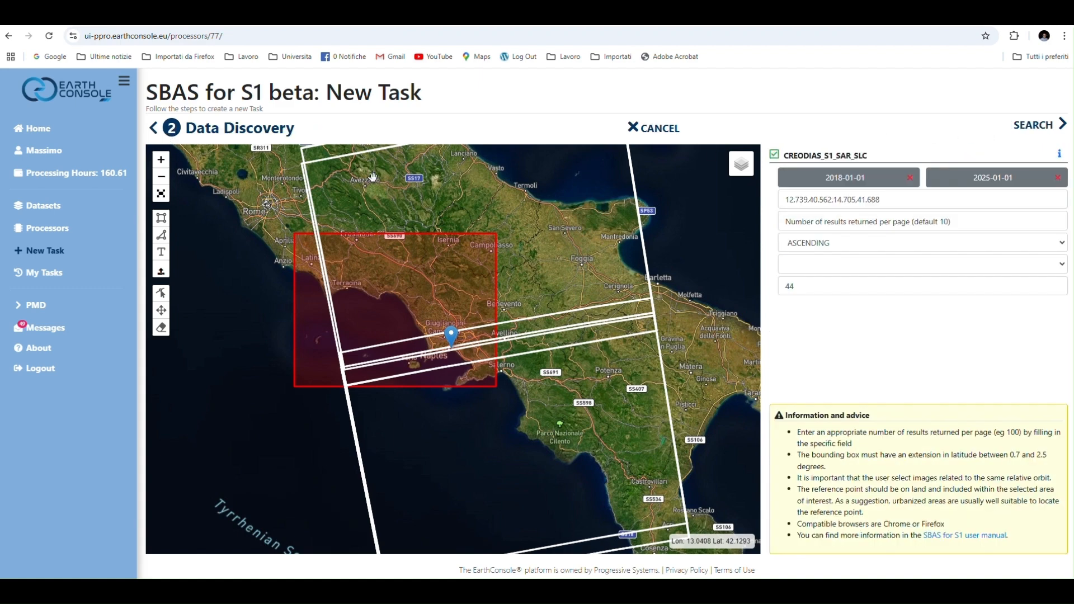
{"action": "left_click", "coordinate": [818, 220]}
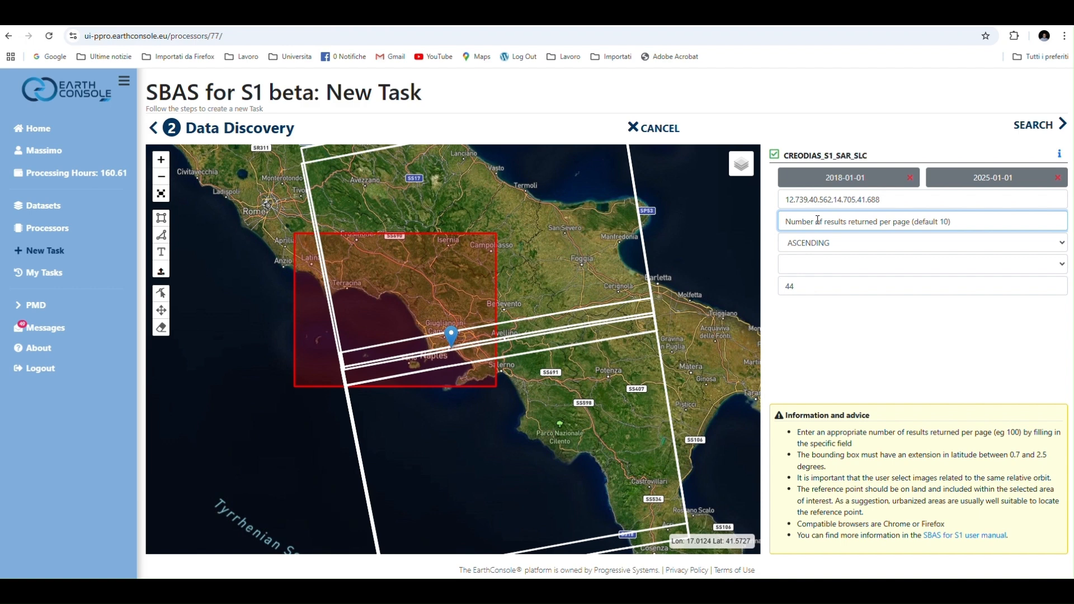
{"action": "type", "text": "100"}
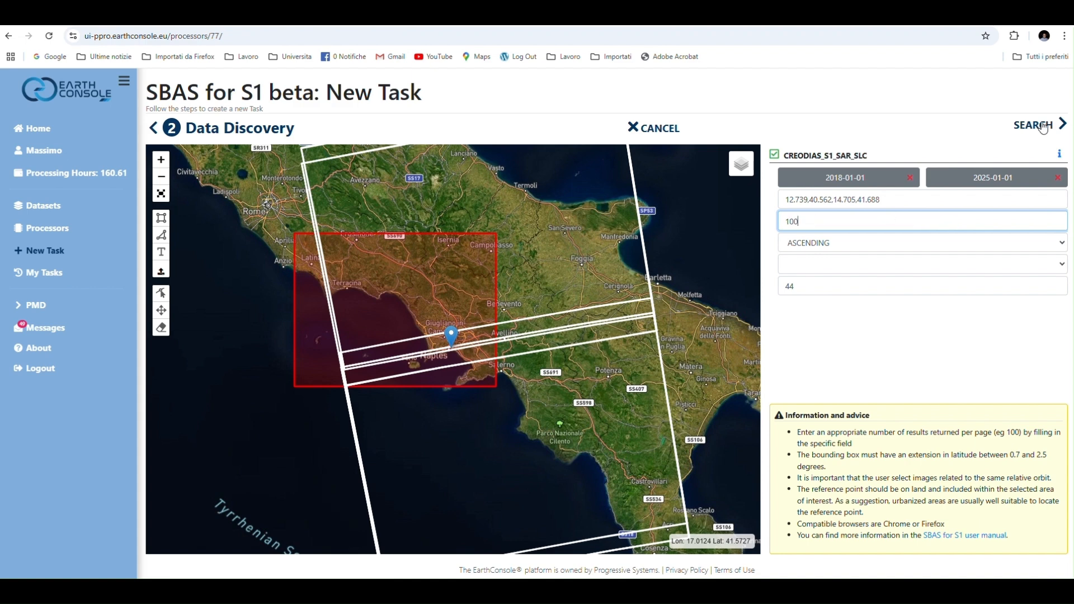
{"action": "left_click", "coordinate": [1036, 125]}
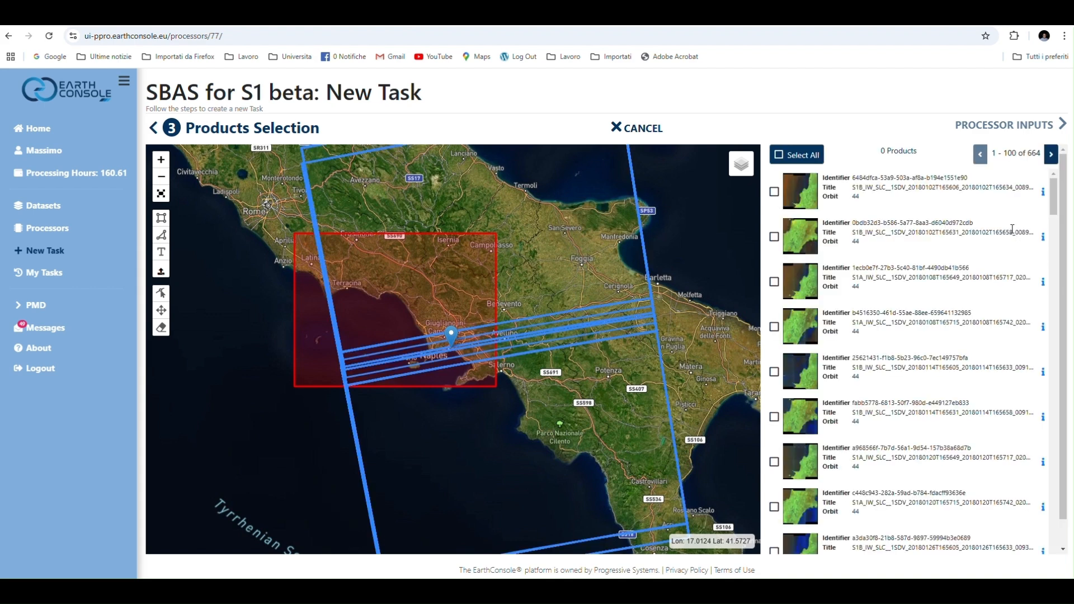
Select all products on the first results page and go to the next page of results
{"action": "left_click", "coordinate": [804, 154]}
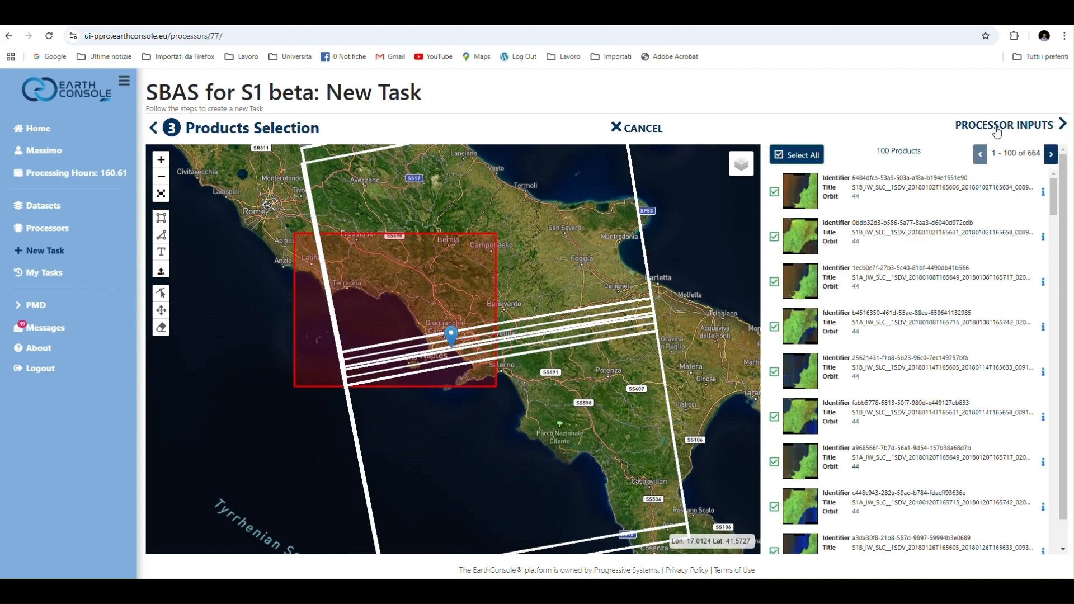
{"action": "left_click", "coordinate": [1051, 153]}
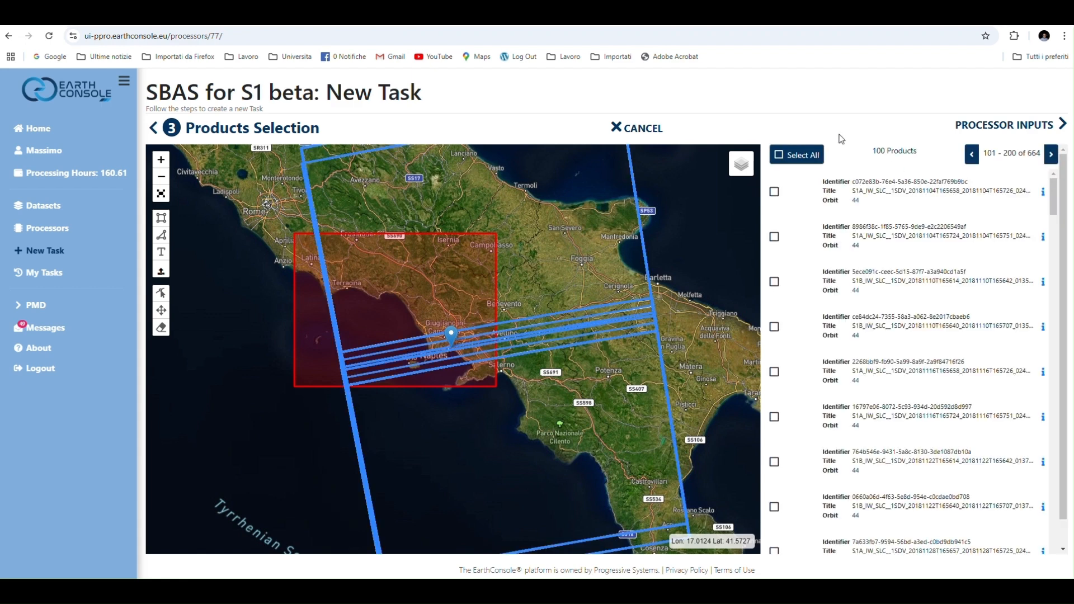
Select all products on the second results page and name the task Test_NAples in the processor inputs
{"action": "left_click", "coordinate": [785, 162]}
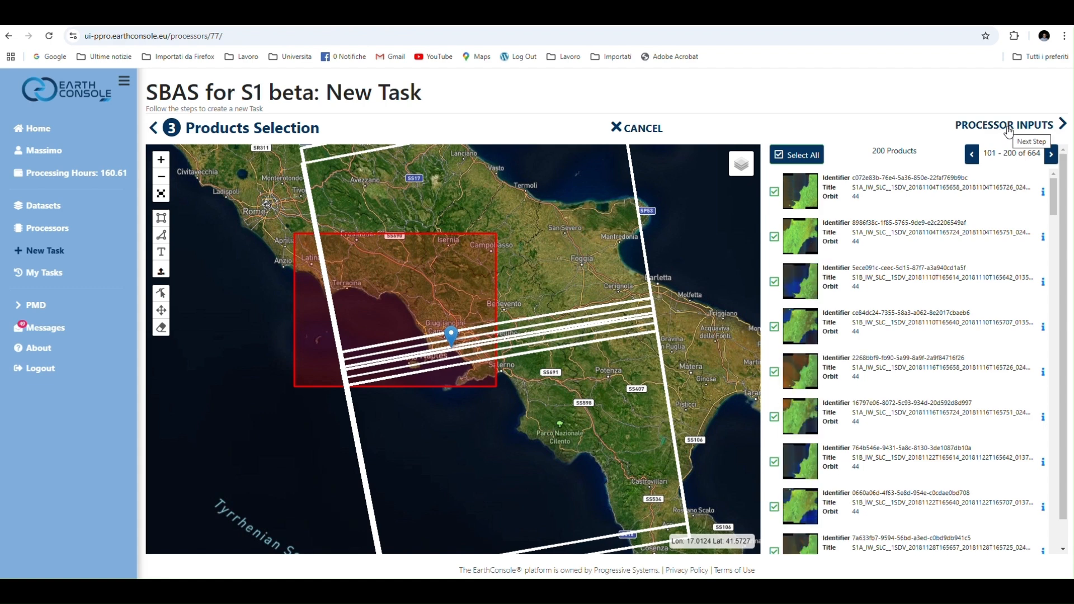
{"action": "left_click", "coordinate": [1009, 130]}
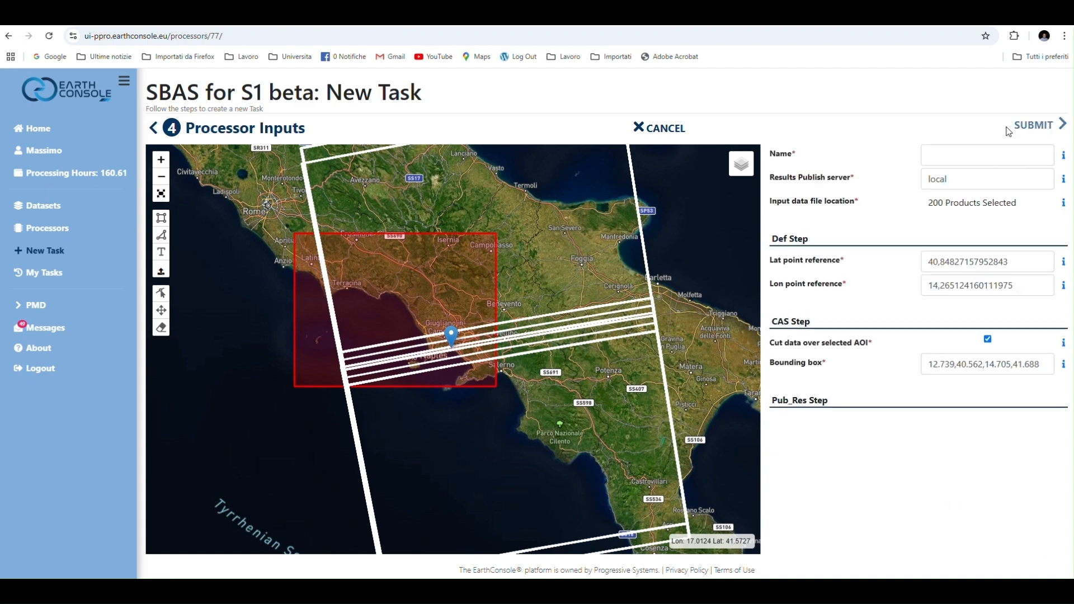
{"action": "left_click", "coordinate": [991, 151]}
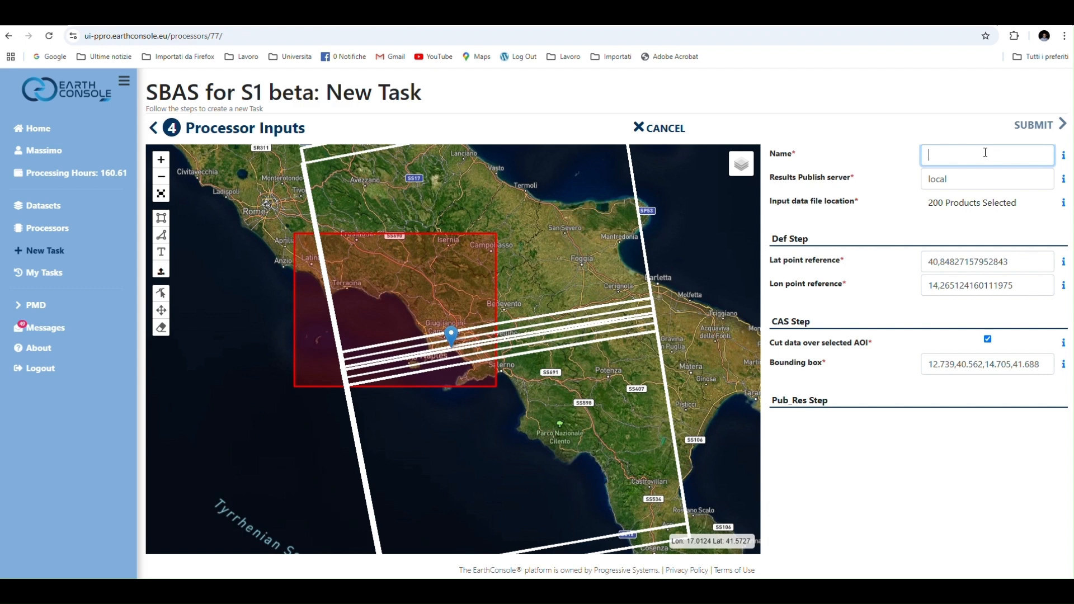
{"action": "type", "text": "Test_NAples"}
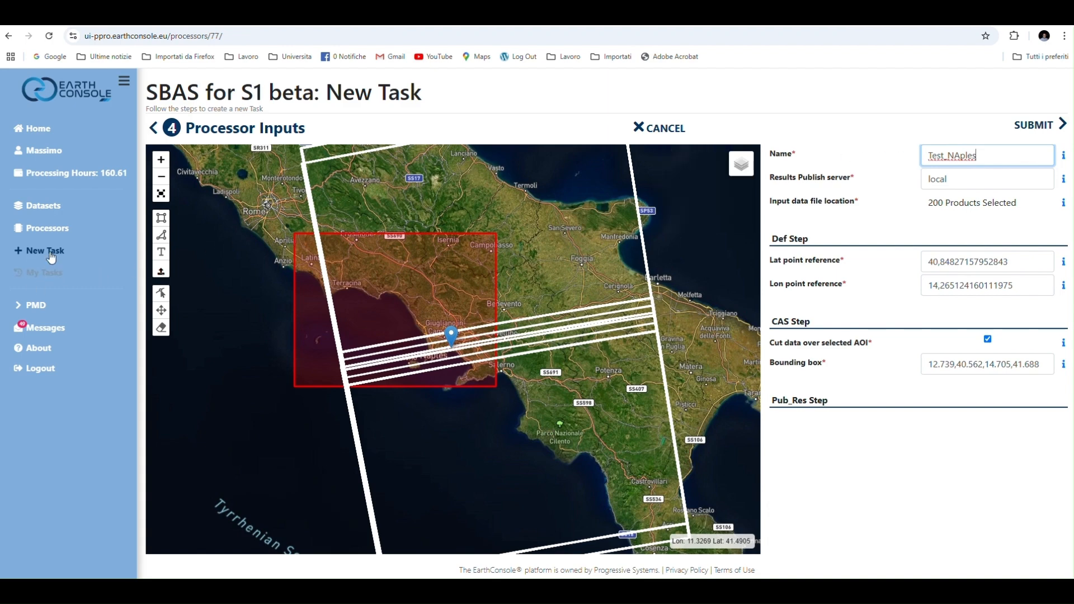
Find the succeeded SBAS for S1 beta task Nevado_Ruiz among older tasks and review its input data, parameters and outputs
{"action": "left_click", "coordinate": [47, 279]}
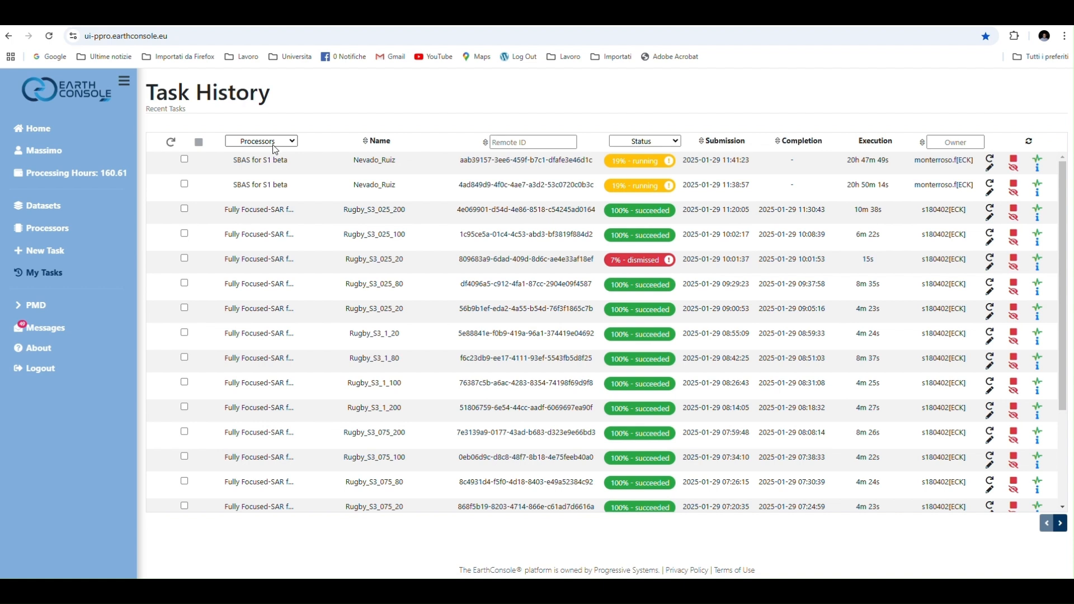
{"action": "left_click", "coordinate": [1062, 526]}
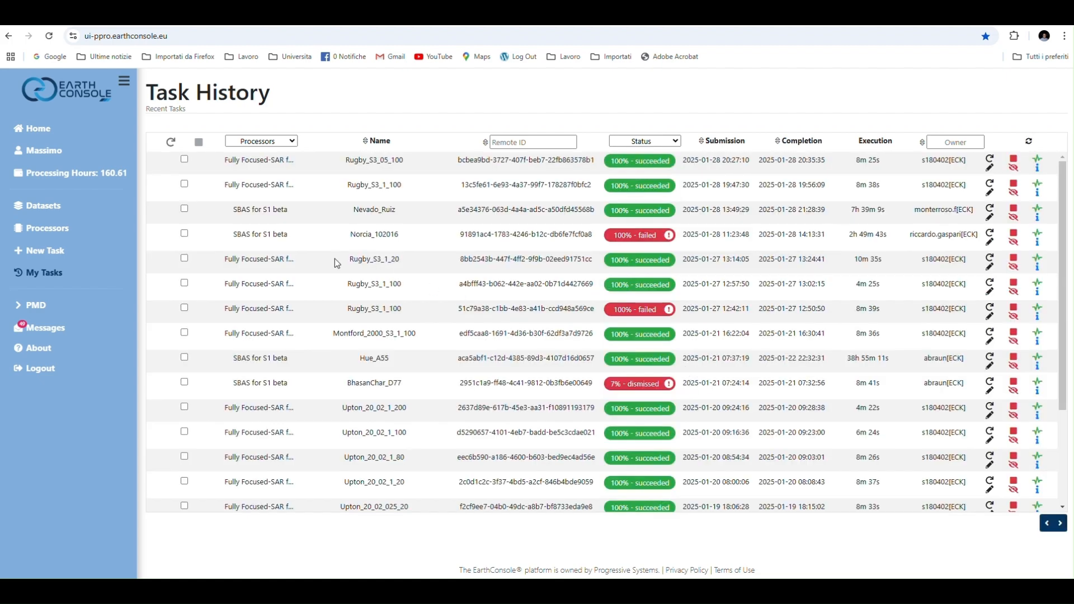
{"action": "left_click", "coordinate": [1038, 217]}
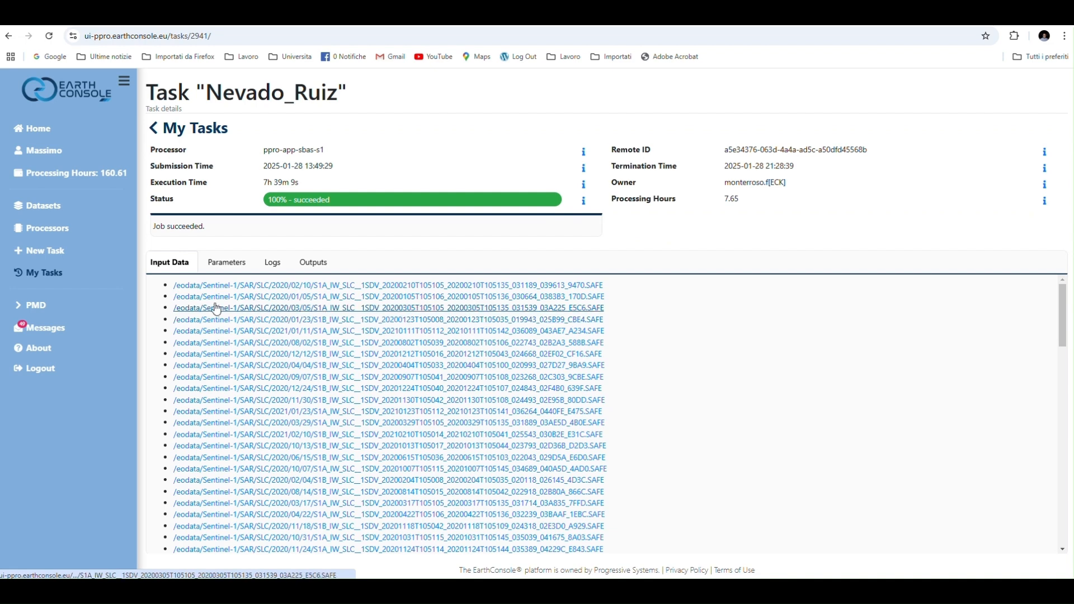
{"action": "left_click", "coordinate": [226, 263]}
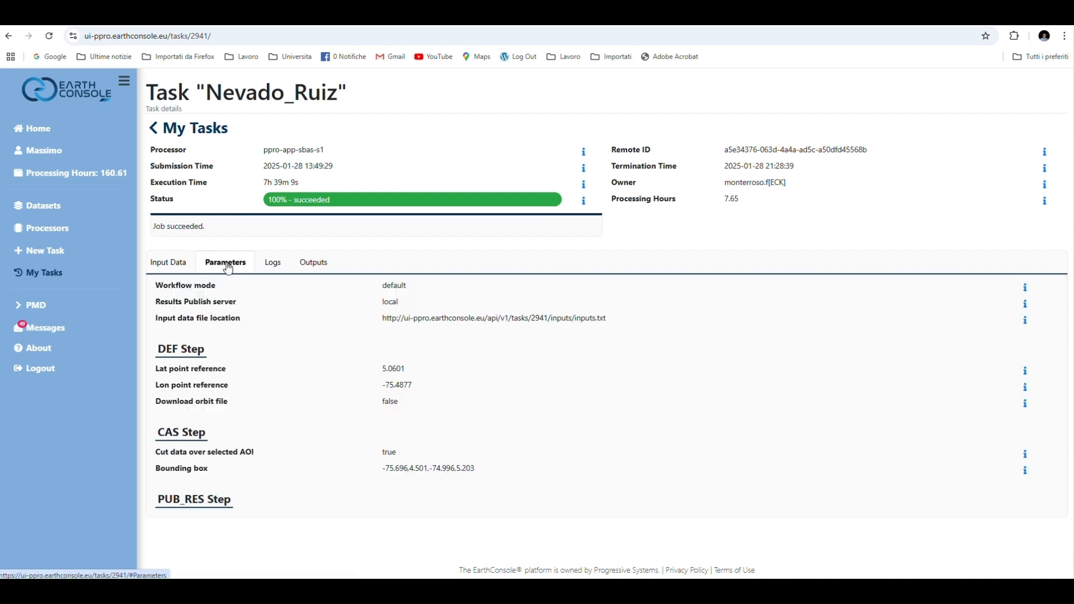
{"action": "left_click", "coordinate": [307, 269]}
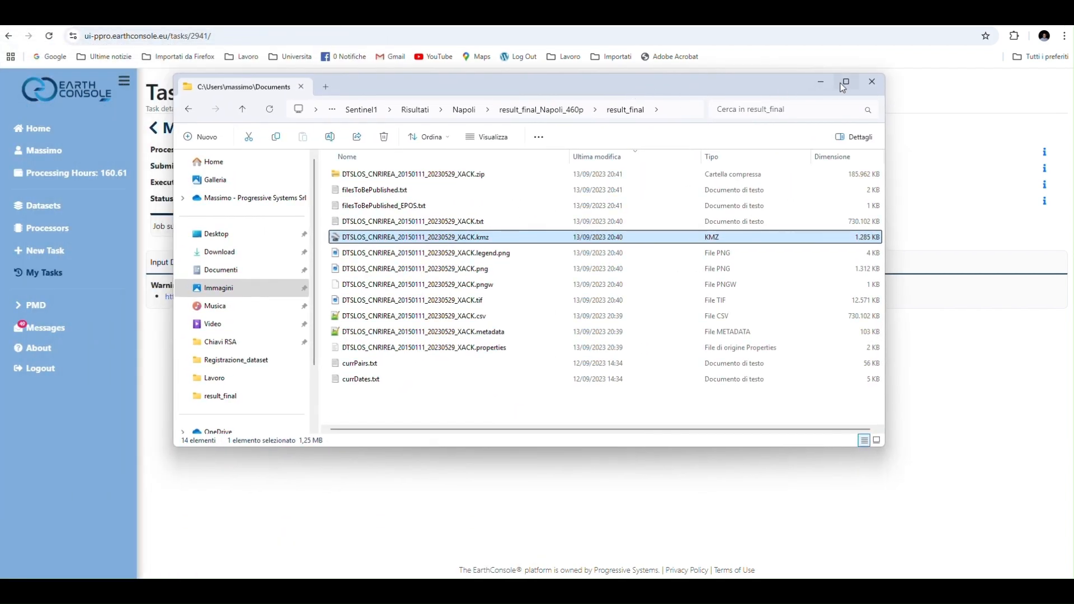
Enlarge the result_final folder window and examine the DTSLOS_CNRIREA_20150111_20230529_XACK.kmz displacement map around Naples in Google Earth
{"action": "left_click", "coordinate": [843, 85]}
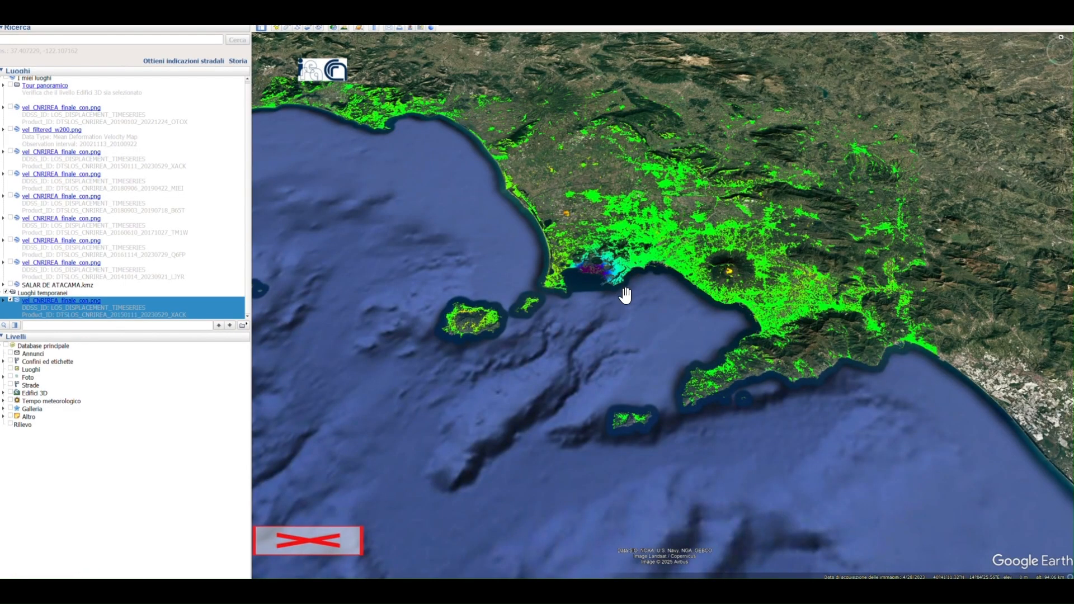
{"action": "scroll", "coordinate": [595, 304], "scroll_direction": "up", "scroll_amount": 3}
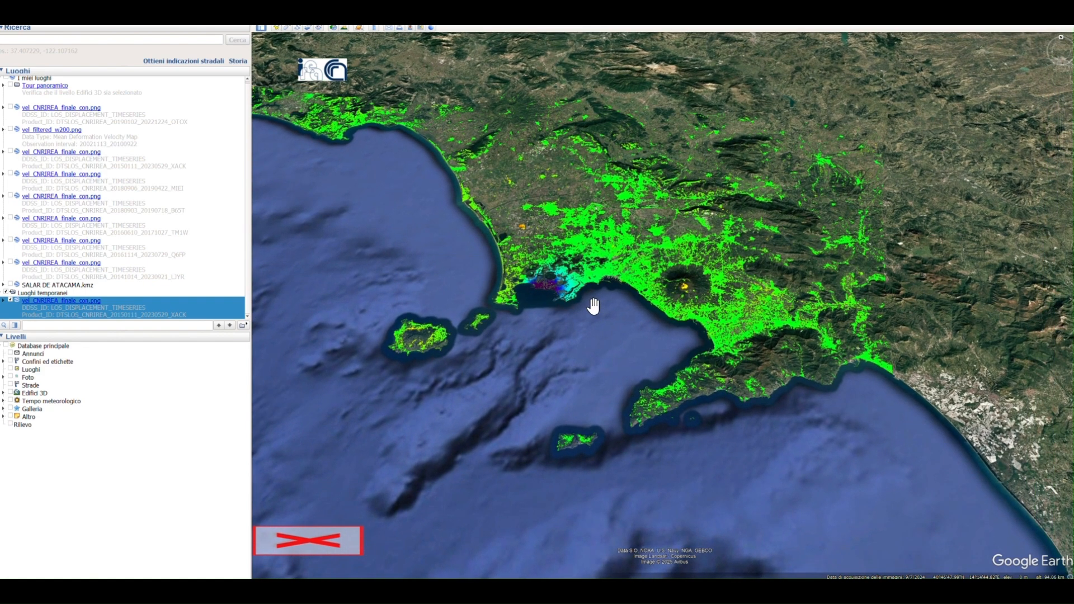
{"action": "scroll", "coordinate": [597, 307], "scroll_direction": "up", "scroll_amount": 2}
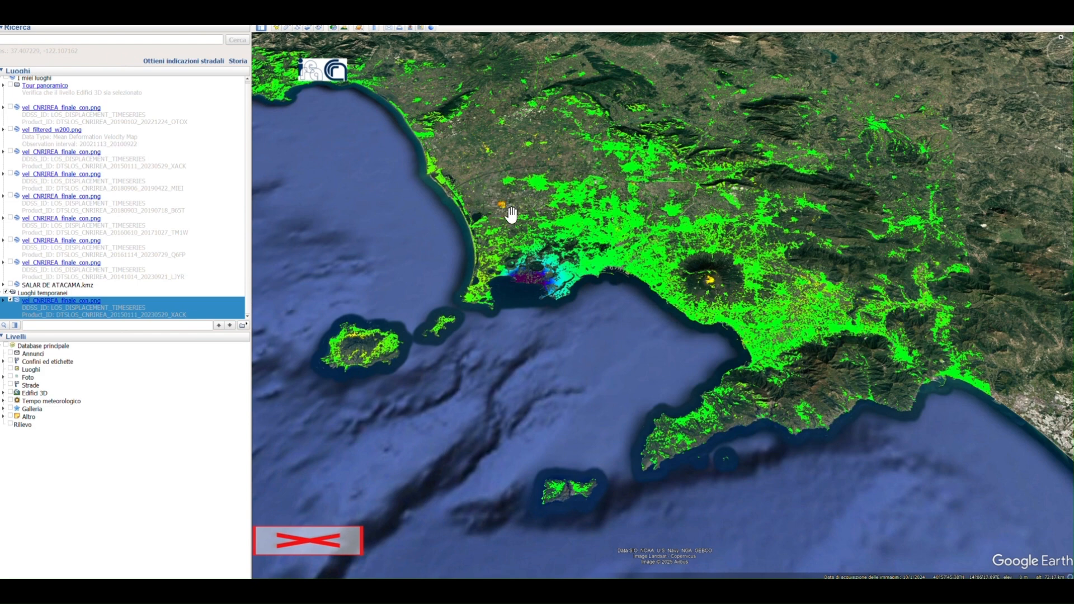
{"action": "scroll", "coordinate": [506, 210], "scroll_direction": "up", "scroll_amount": 3}
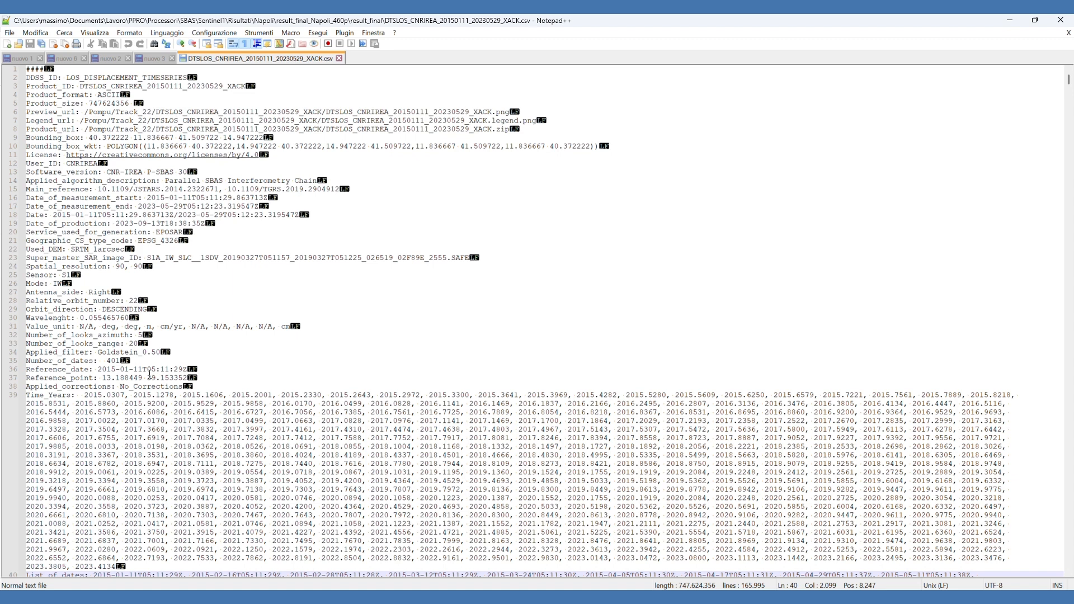
In Notepad++, read the DTSLOS_CNRIREA_20150111_20230529_XACK.csv metadata down to the column header row and highlight the Lat, Lon, Topo and Coer columns
{"action": "scroll", "coordinate": [150, 374], "scroll_direction": "down", "scroll_amount": 17}
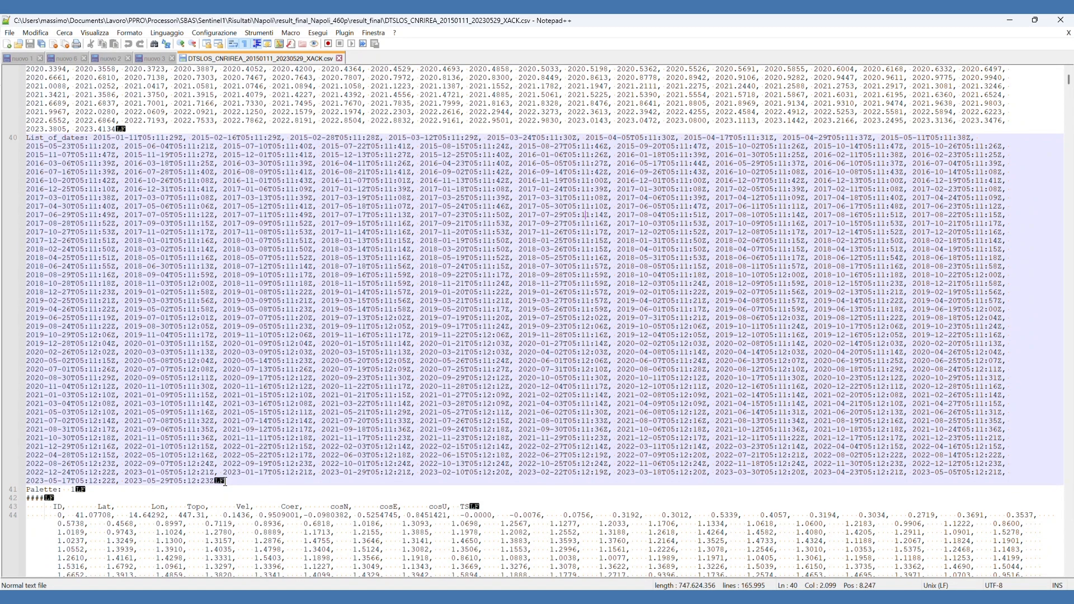
{"action": "scroll", "coordinate": [224, 483], "scroll_direction": "down", "scroll_amount": 12}
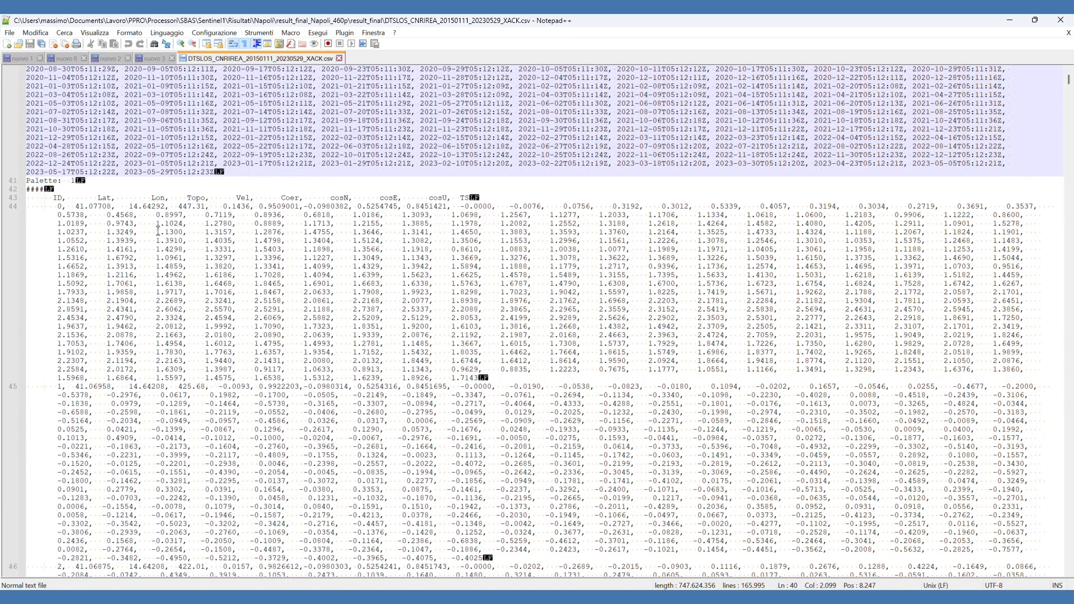
{"action": "left_click_drag", "start_coordinate": [89, 197], "coordinate": [172, 199]}
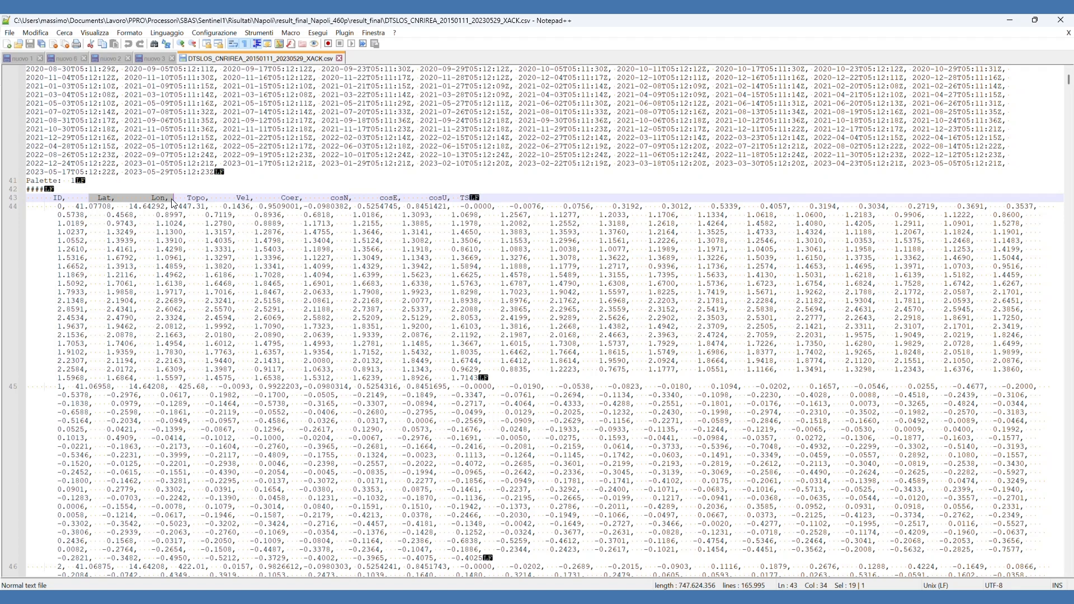
{"action": "left_click_drag", "start_coordinate": [188, 198], "coordinate": [216, 198]}
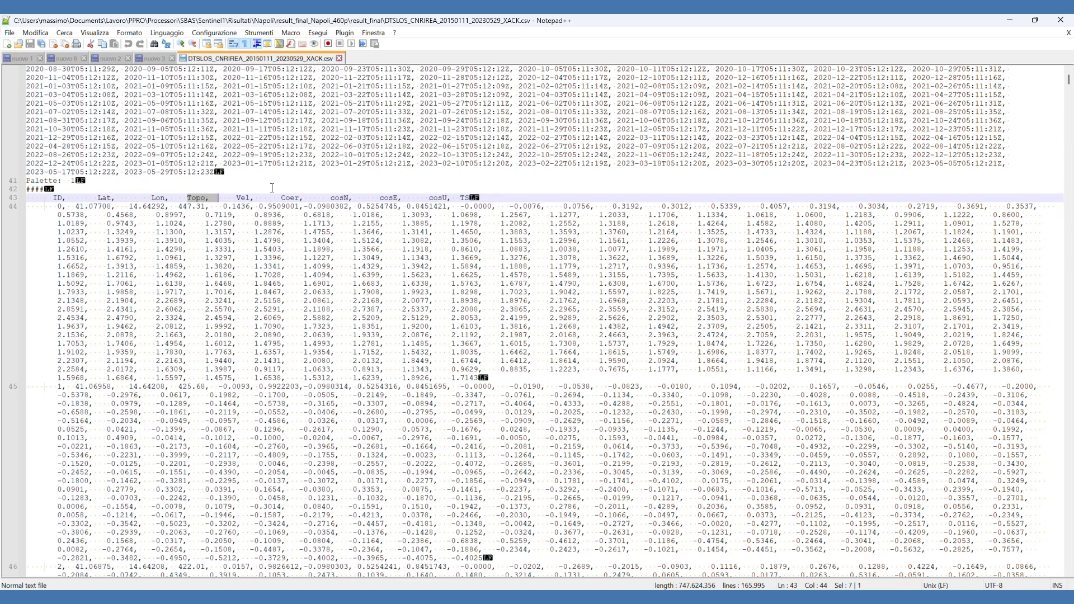
{"action": "left_click_drag", "start_coordinate": [282, 199], "coordinate": [301, 197]}
Highlight the cosN, cosE and cosU column names in the CSV header row
{"action": "left_click", "coordinate": [329, 191]}
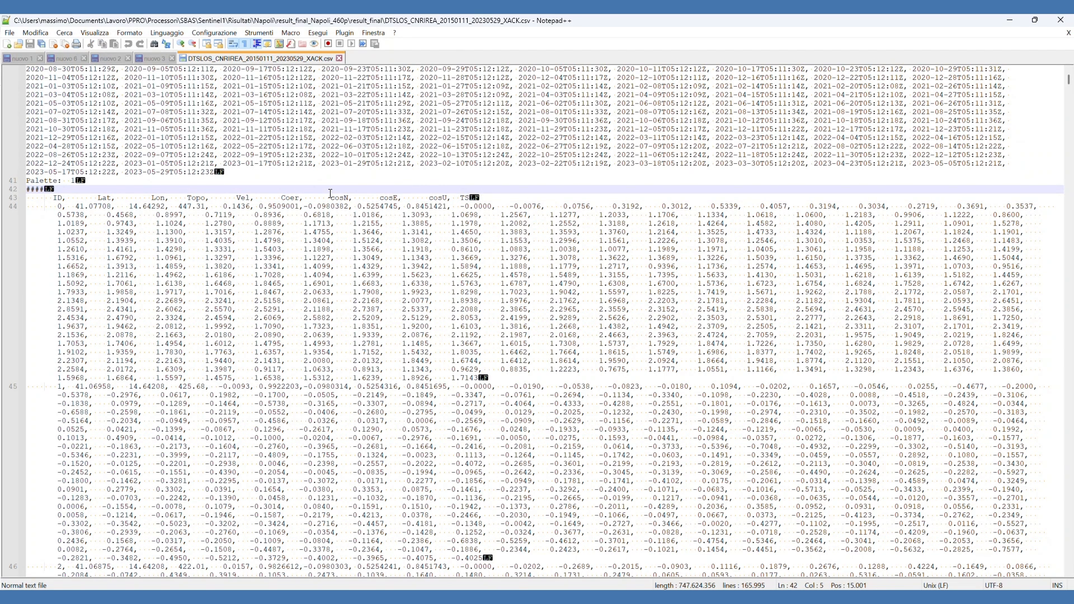
{"action": "left_click_drag", "start_coordinate": [330, 192], "coordinate": [352, 197]}
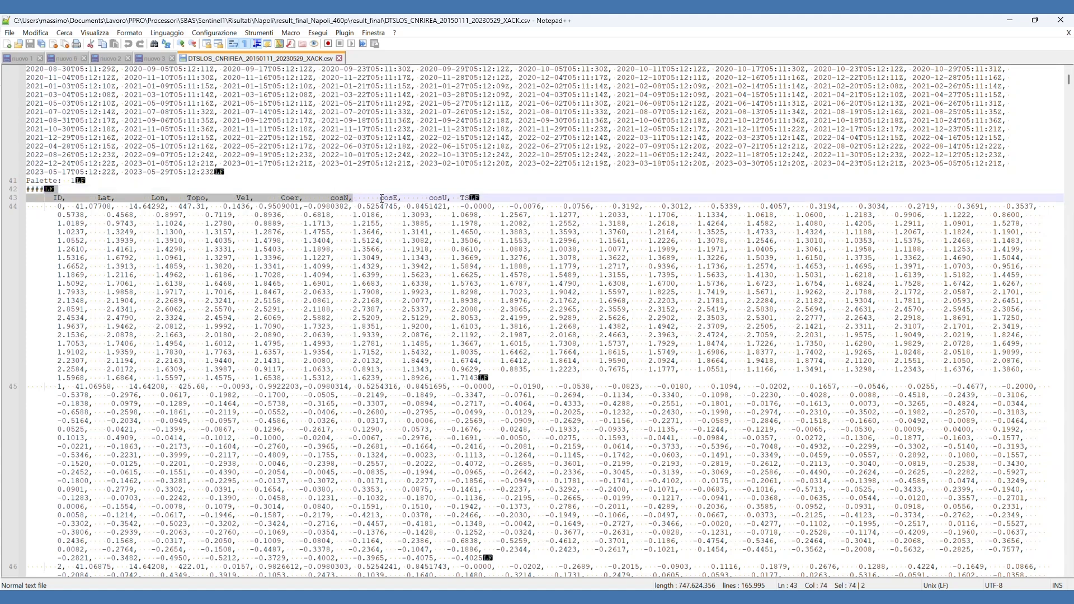
{"action": "double_click", "coordinate": [382, 199]}
{"action": "left_click_drag", "start_coordinate": [431, 198], "coordinate": [447, 200]}
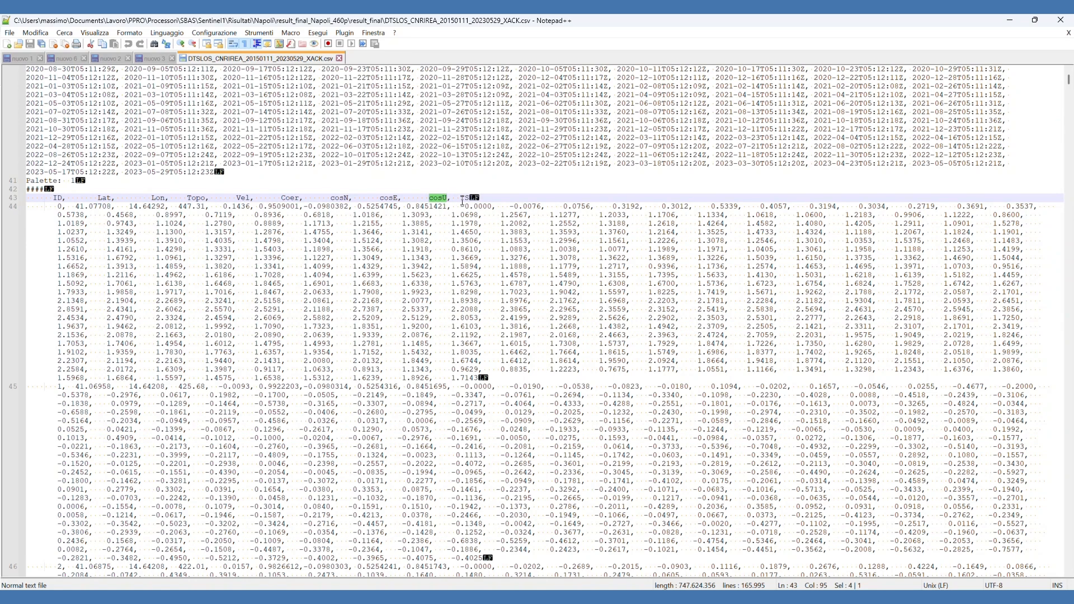
Highlight the displacement time series of the first point, ID 0, and examine its first value under the TS column
{"action": "left_click", "coordinate": [458, 206]}
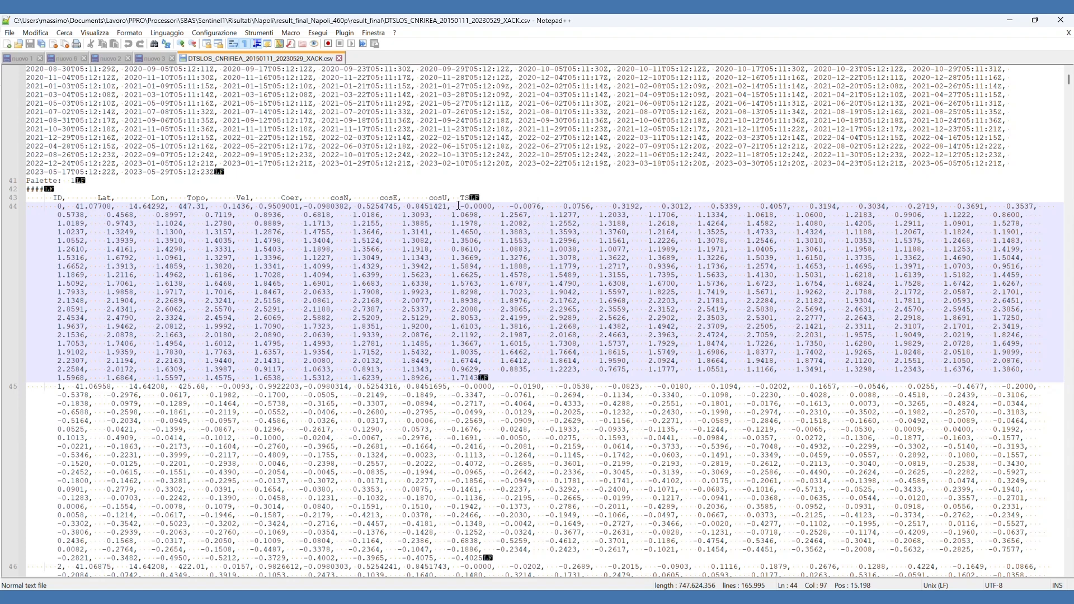
{"action": "left_click_drag", "start_coordinate": [459, 206], "coordinate": [485, 373]}
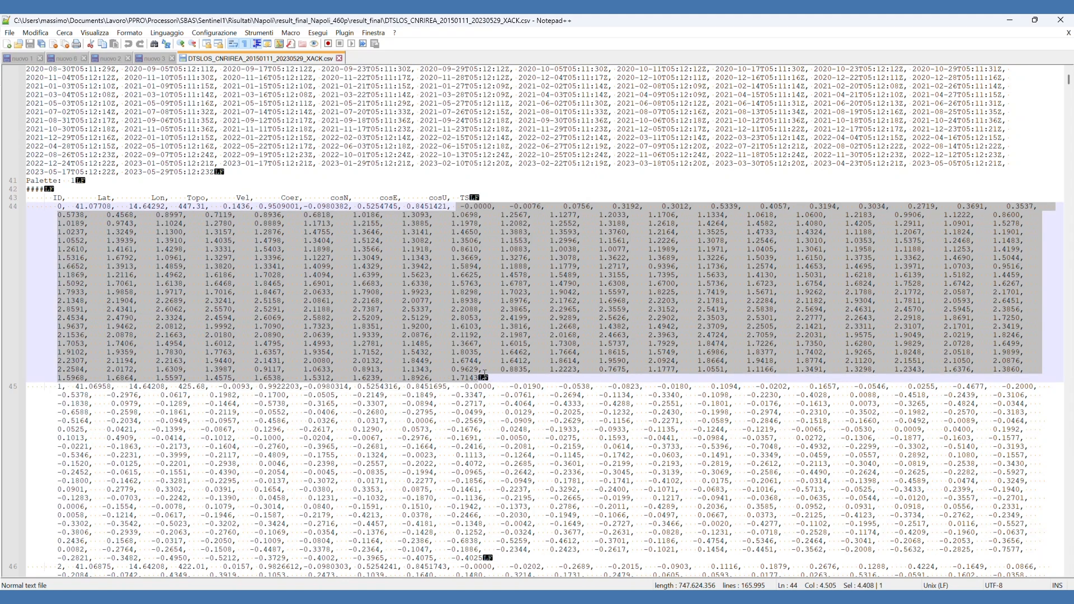
{"action": "left_click", "coordinate": [483, 206]}
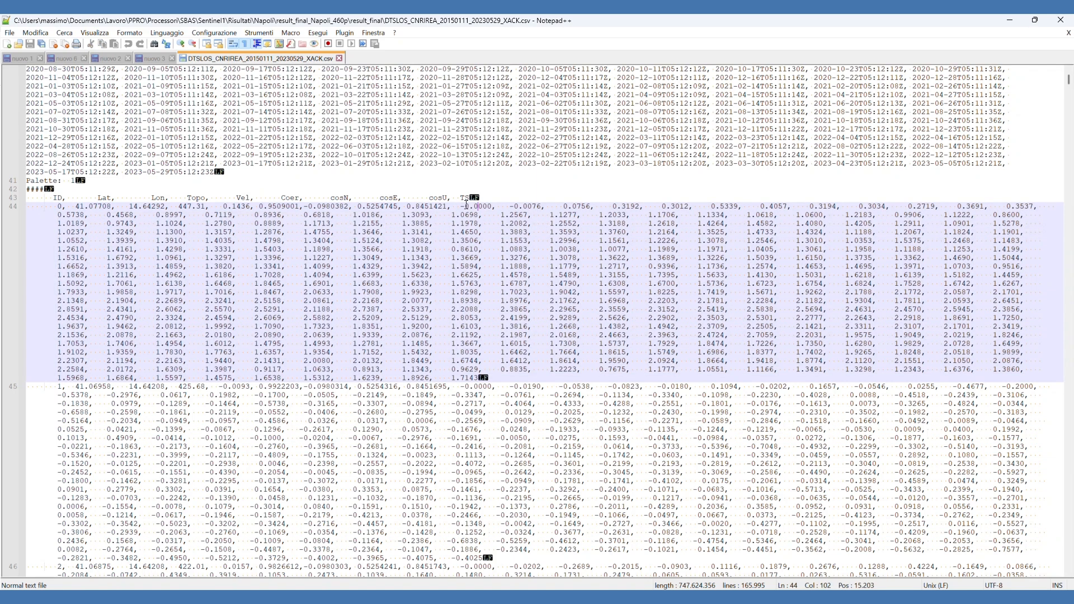
{"action": "double_click", "coordinate": [481, 206]}
{"action": "left_click", "coordinate": [499, 33]}
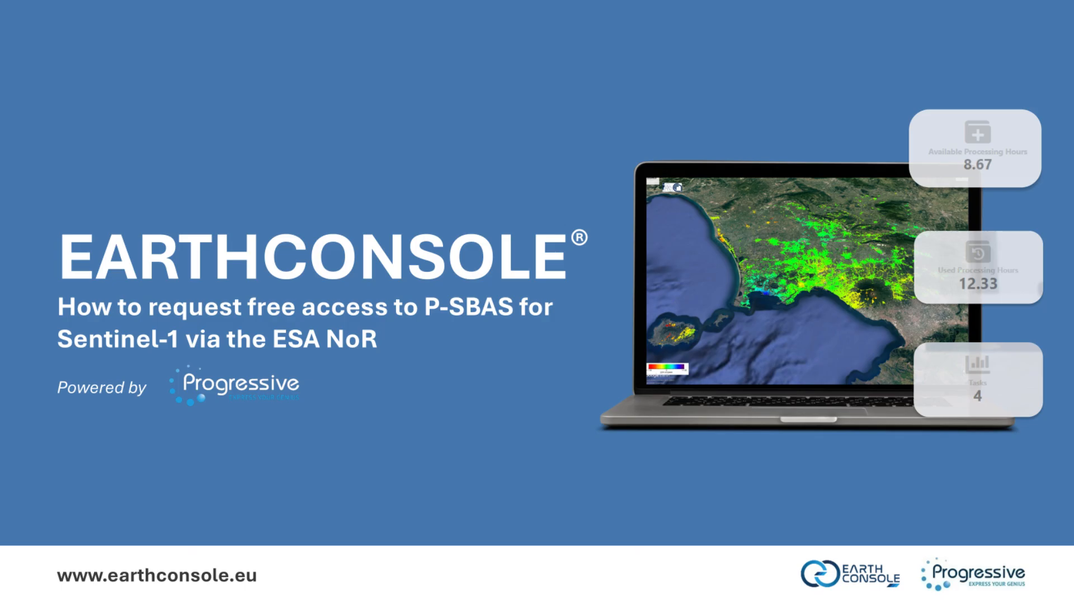